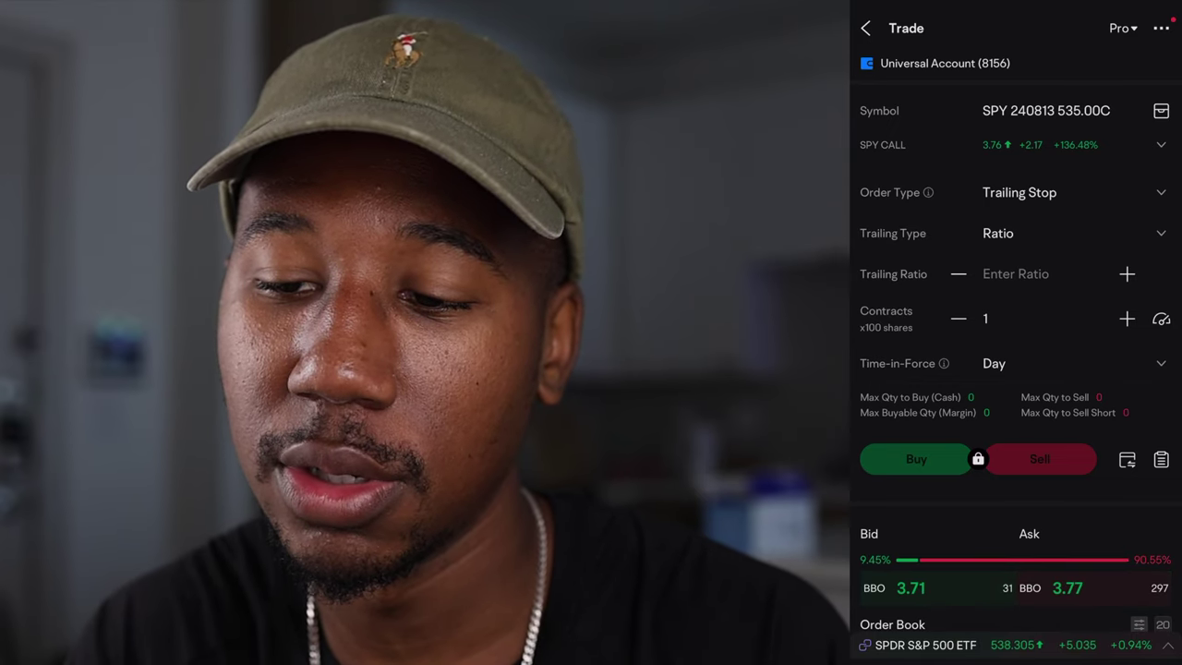
Step: Switch the trailing stop order to the Amount trailing type and set the trailing amount to 5
click(1015, 274)
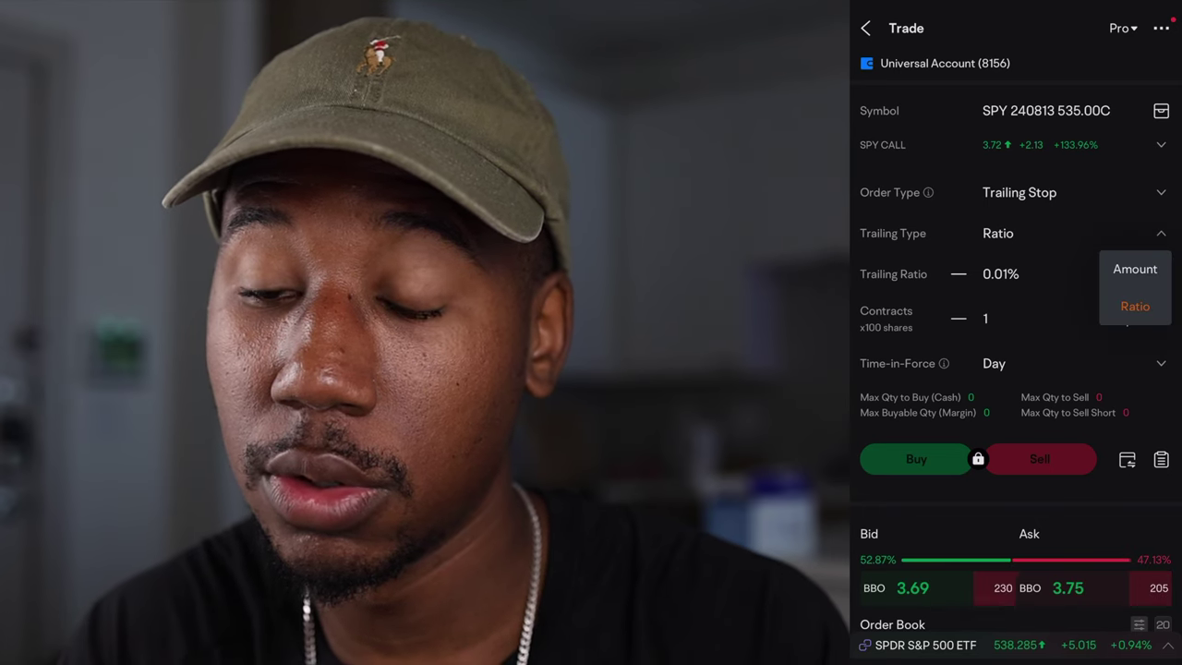
click(1135, 269)
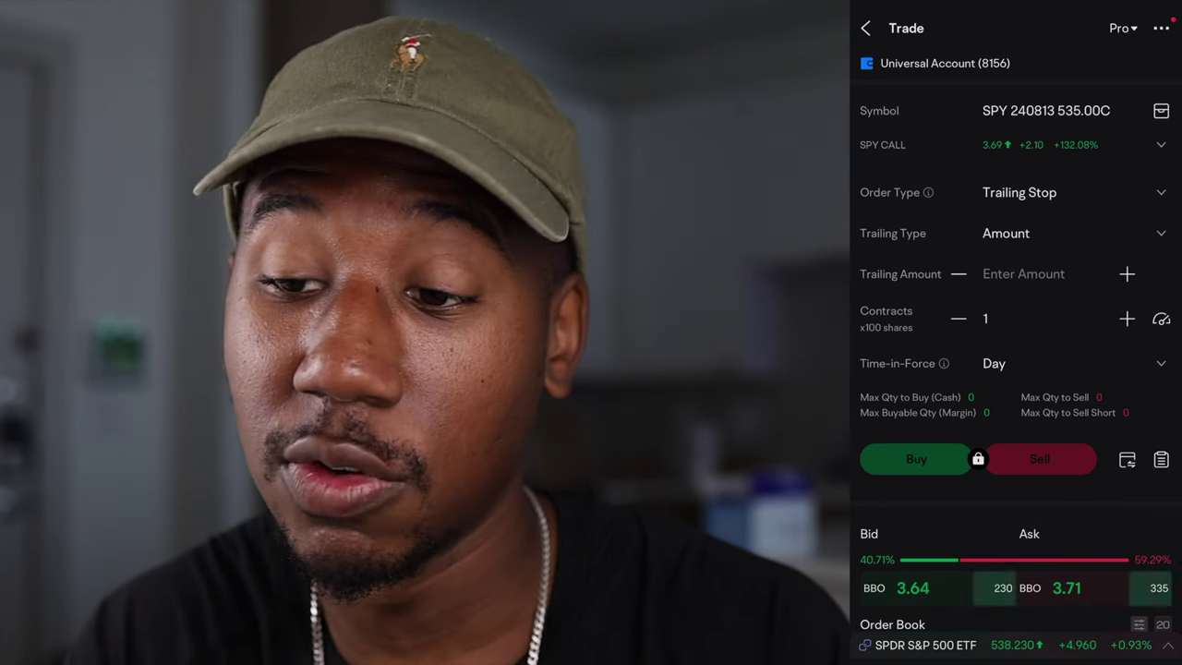
click(1023, 274)
text(5)
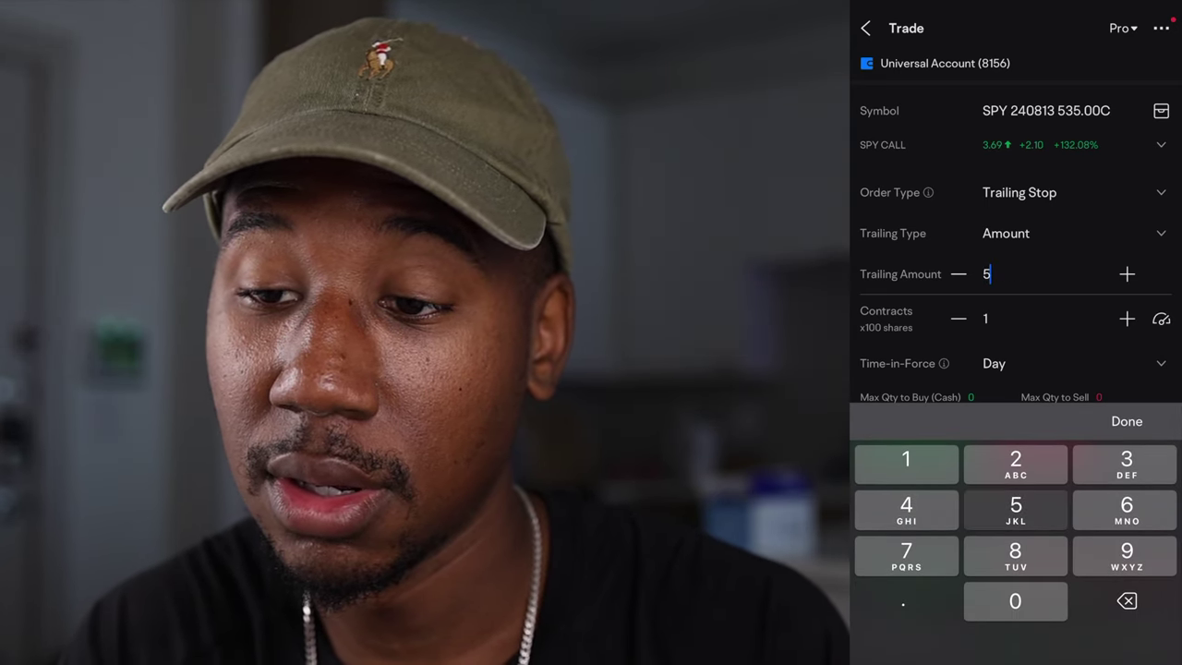
click(1125, 421)
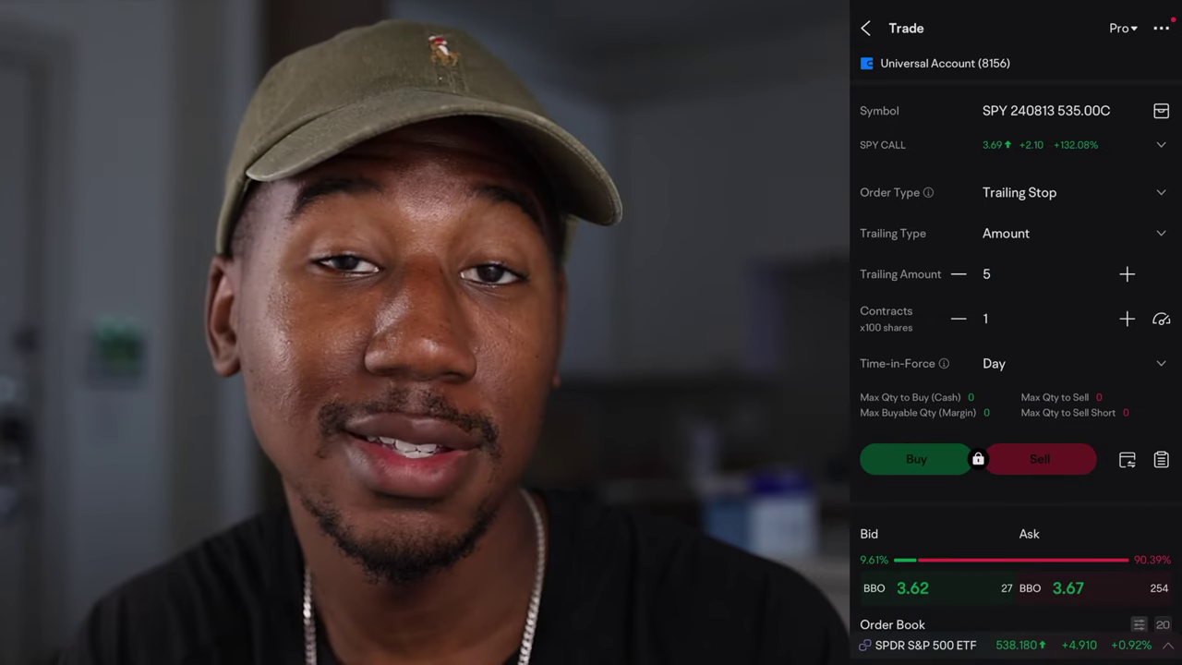
Step: Switch the order's trailing type back to Ratio and set the trailing ratio to 10%
click(1023, 273)
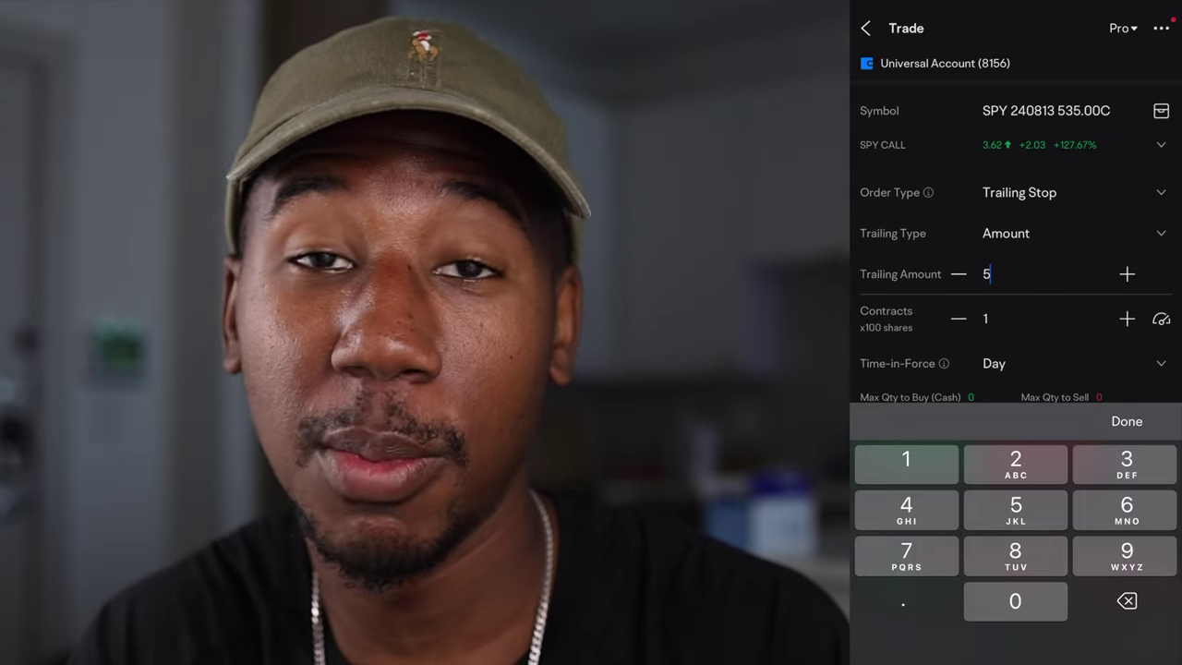
click(1074, 232)
click(1136, 307)
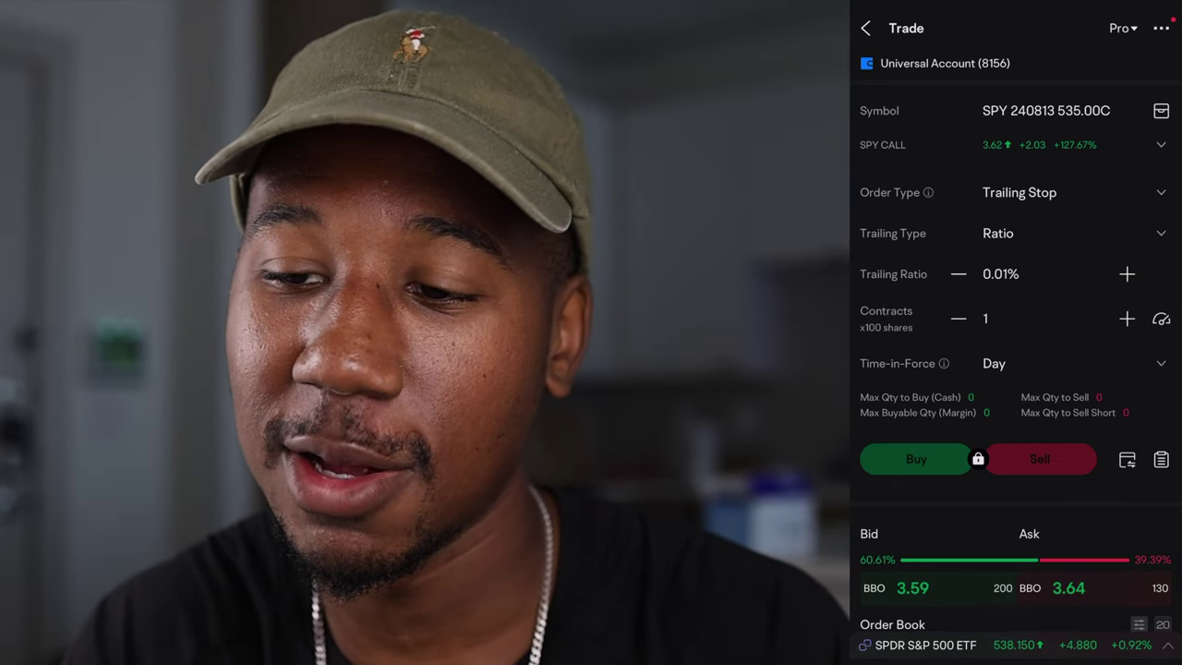
click(1001, 273)
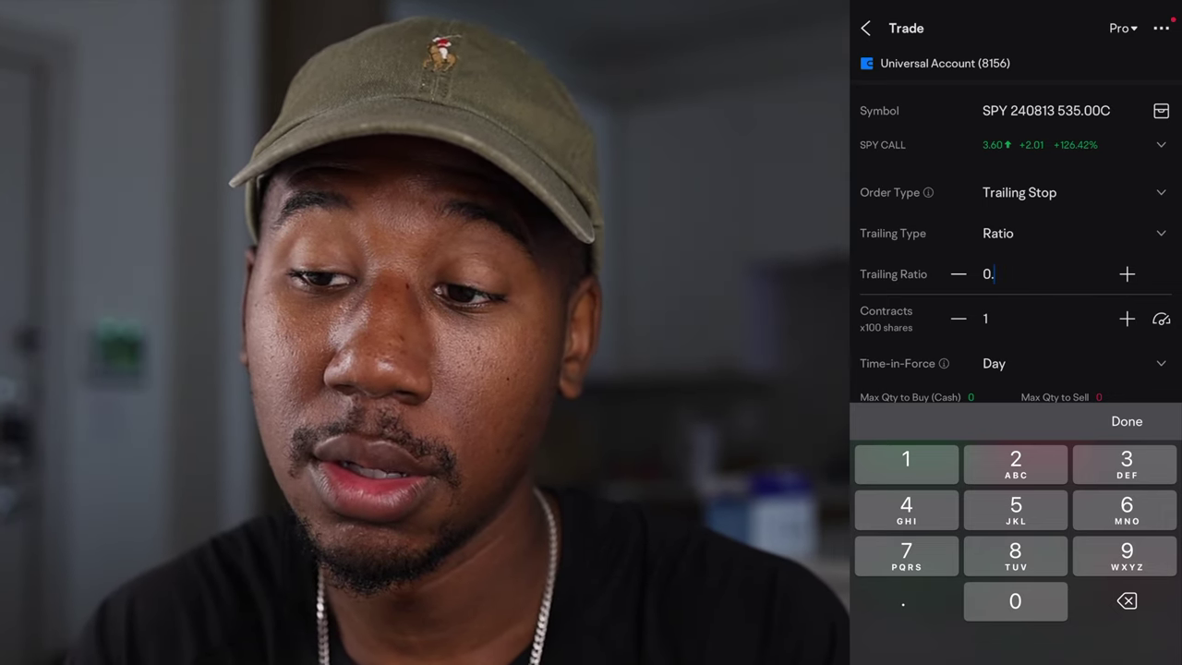
click(905, 464)
click(1015, 601)
click(986, 319)
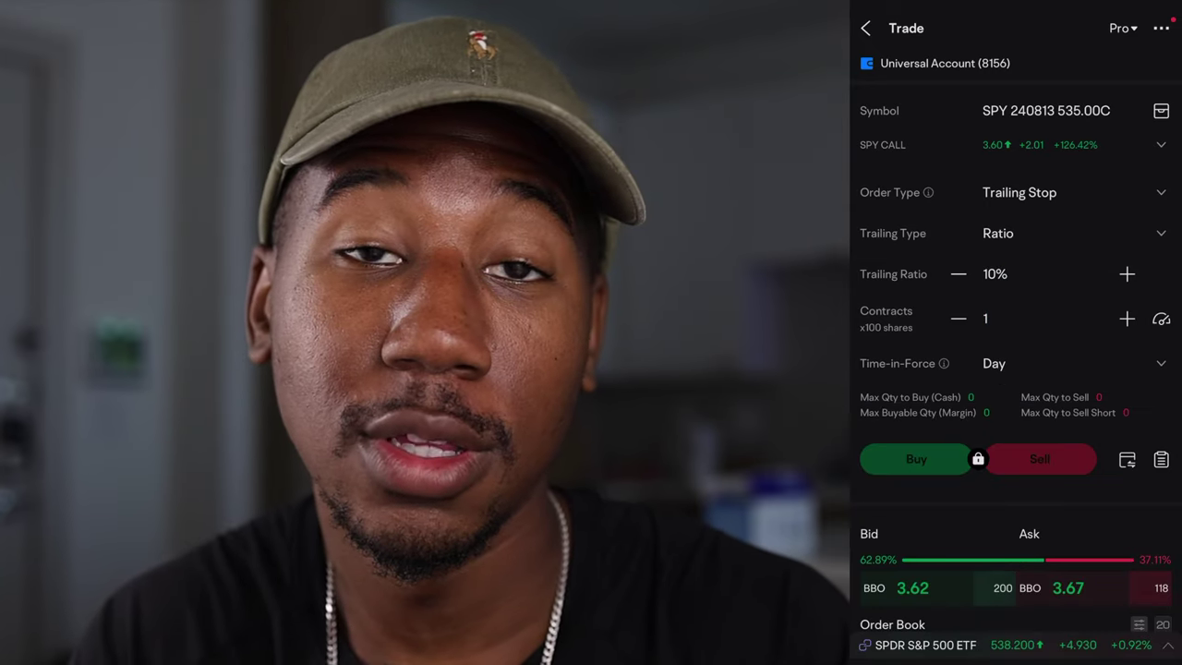
Step: Set the trailing ratio of the stop order to 10.5%
click(994, 273)
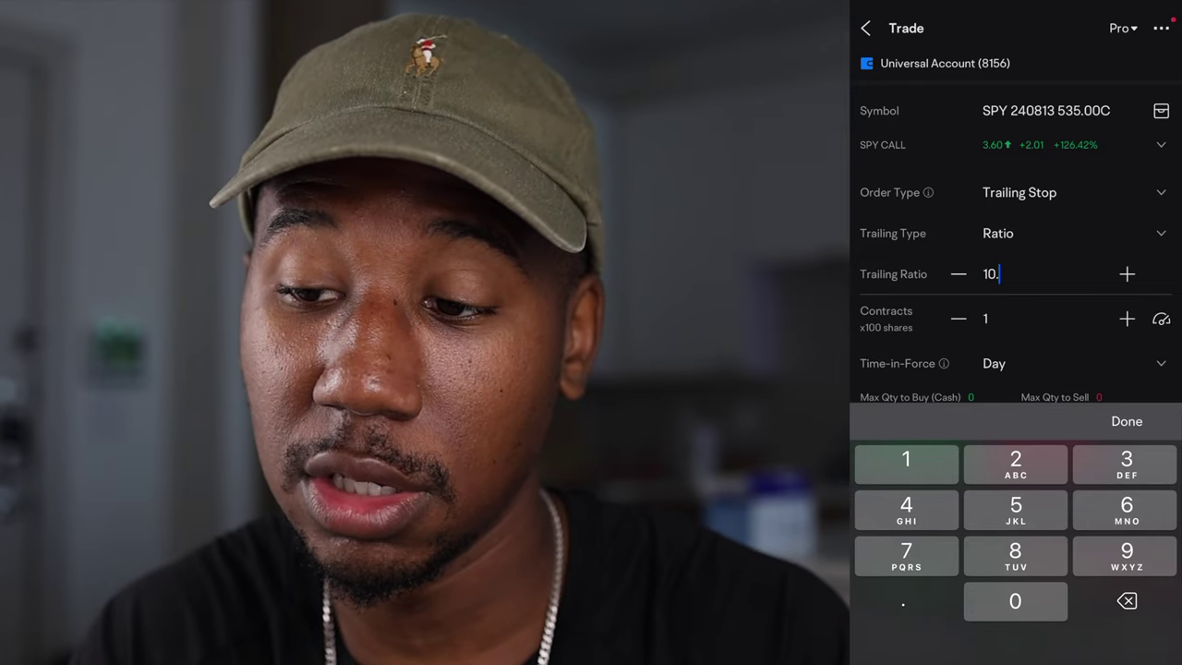
text(.5)
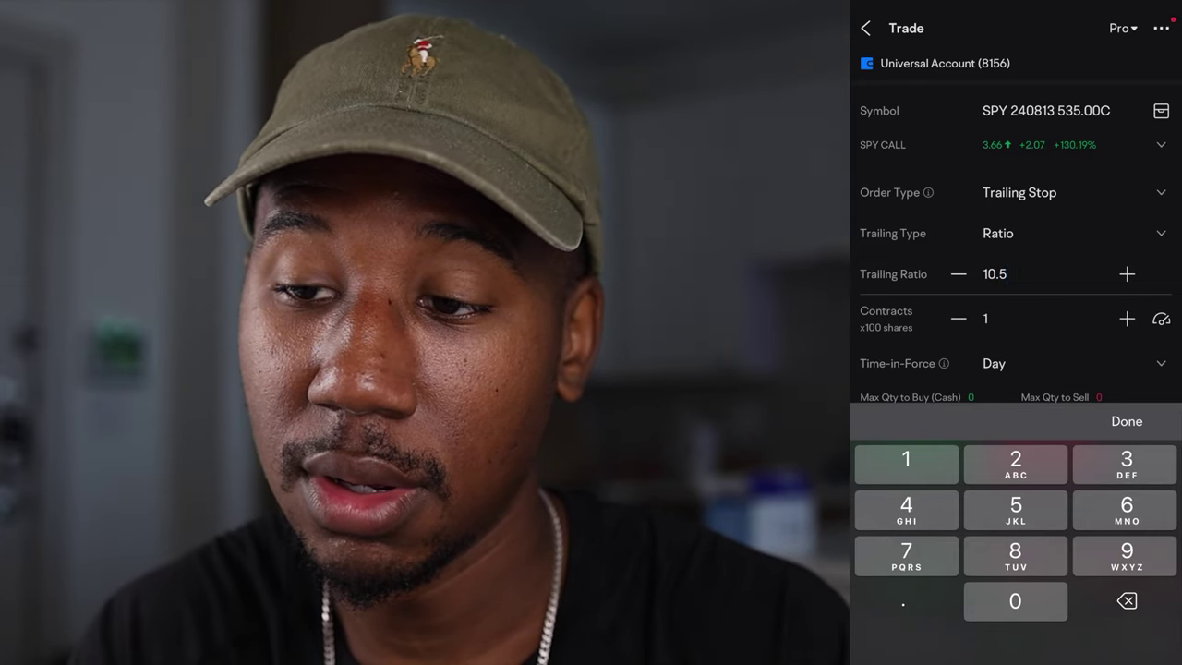
click(1125, 421)
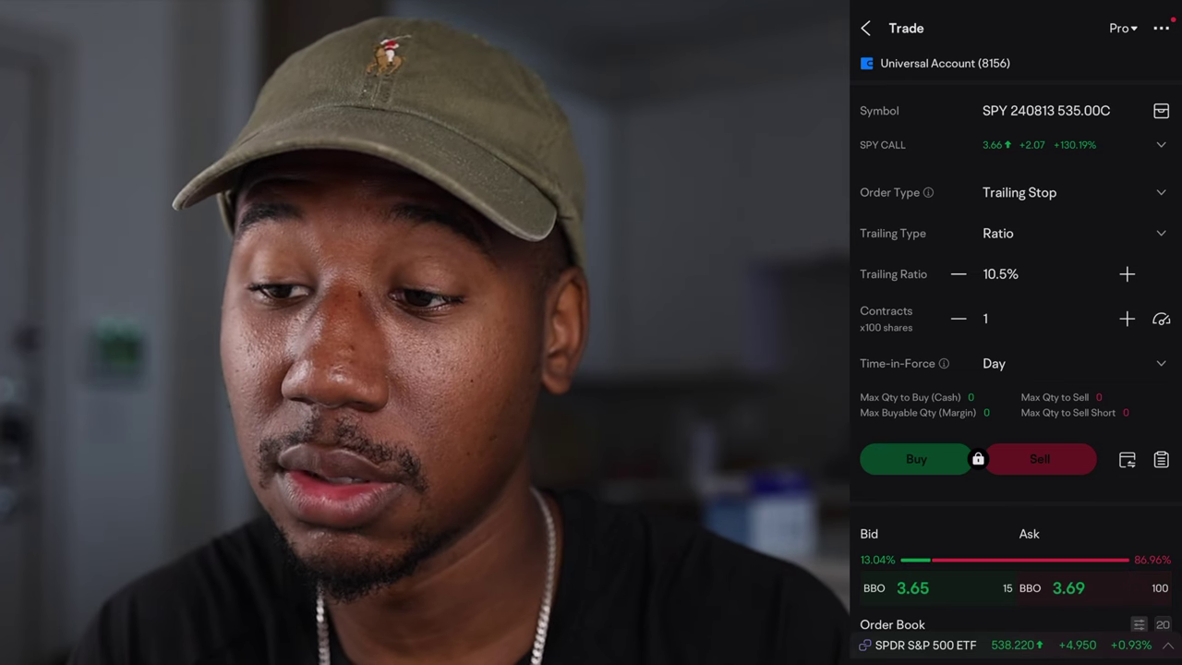
Step: Clear the trailing ratio and set it to 0.1%
click(1000, 273)
key(BackSpace)
key(BackSpace)
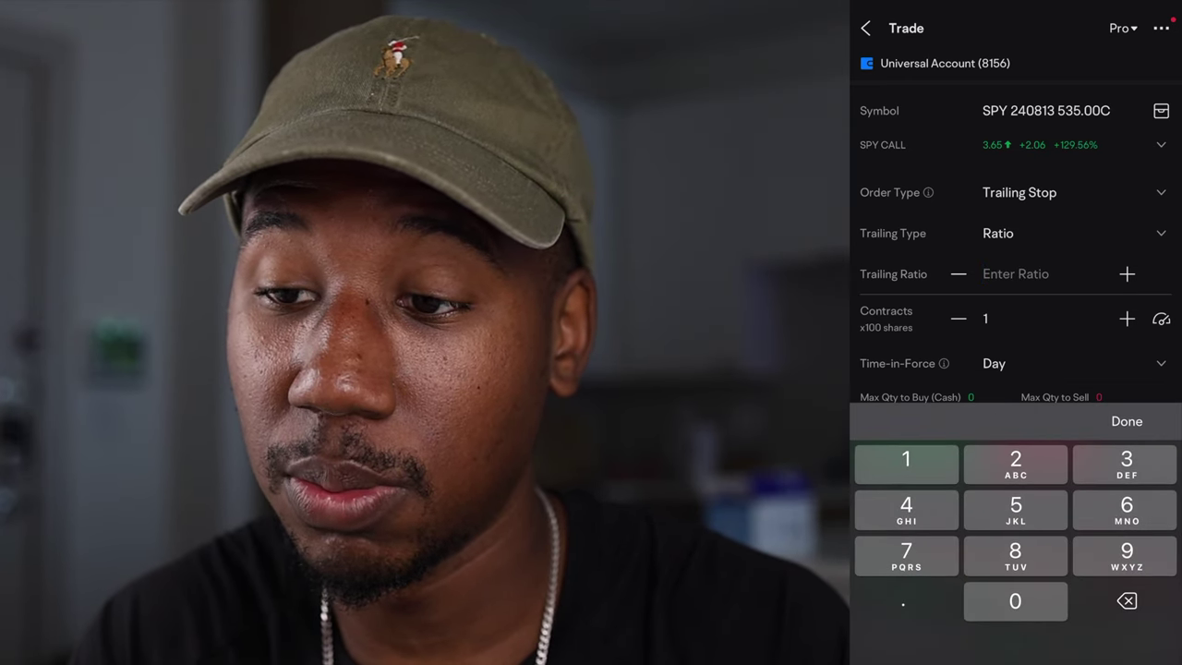
text(10)
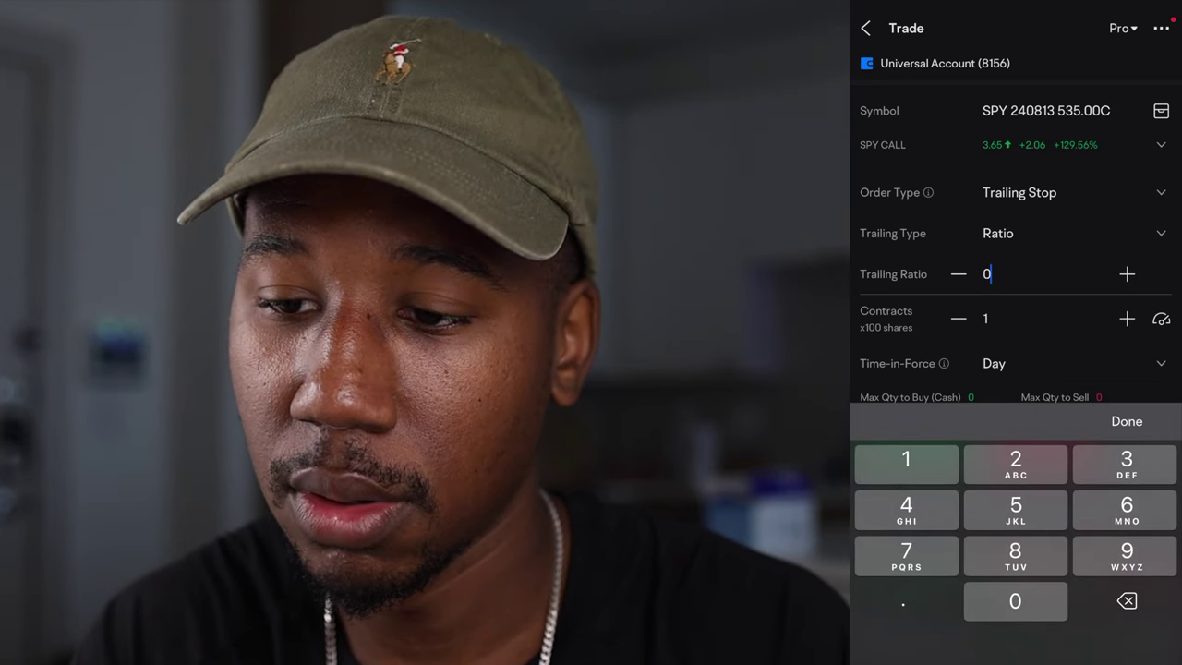
text(1)
click(1126, 421)
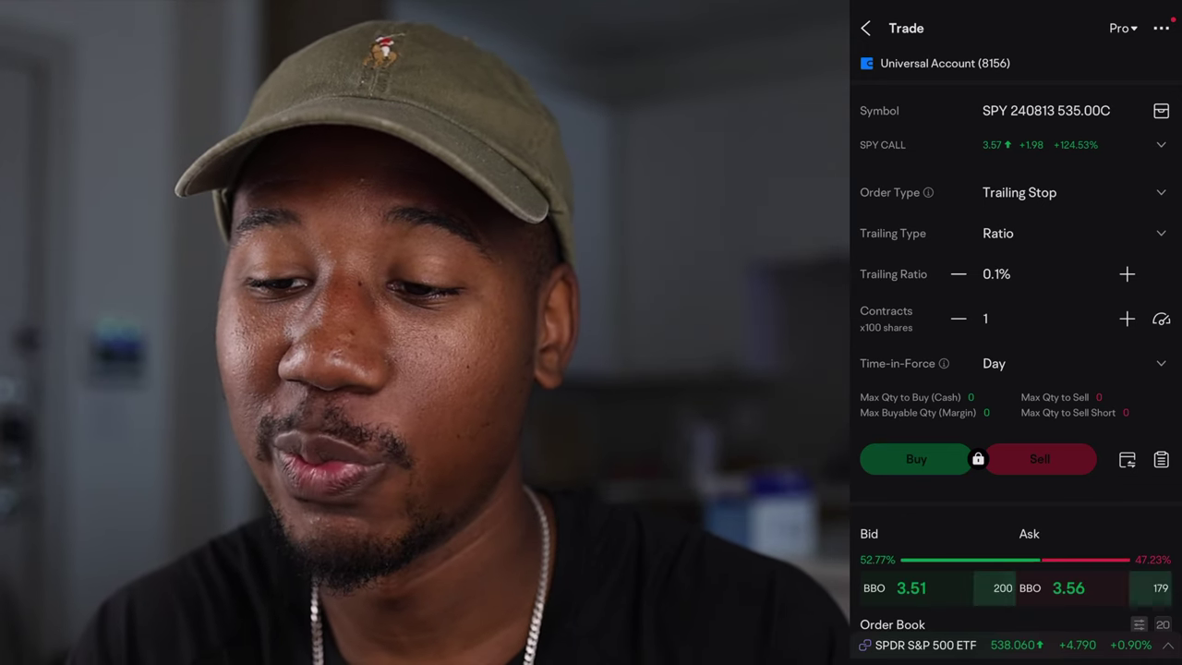
Step: Set the trailing ratio of the SPY call order to 5%
click(997, 274)
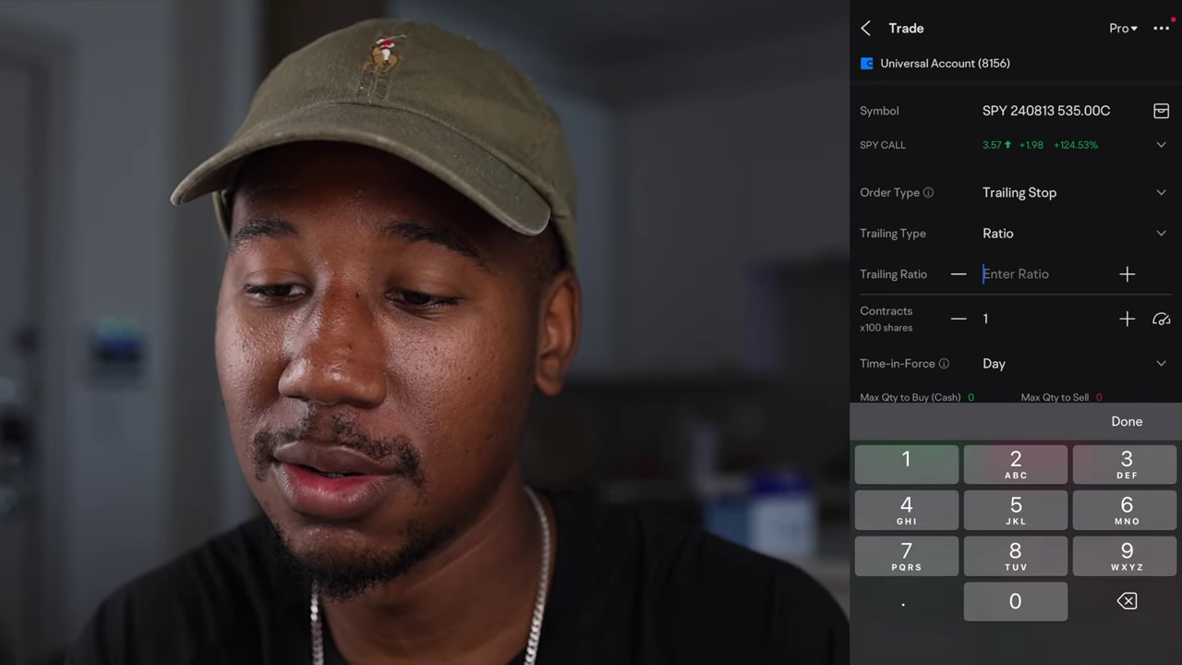
text(5)
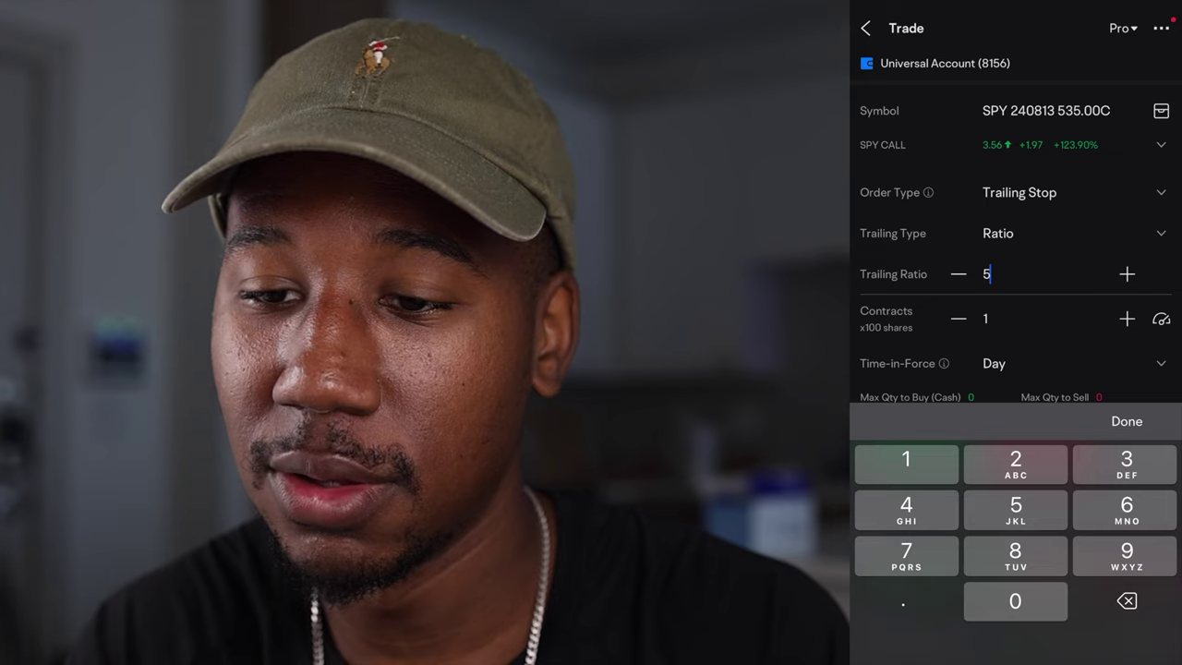
click(1126, 421)
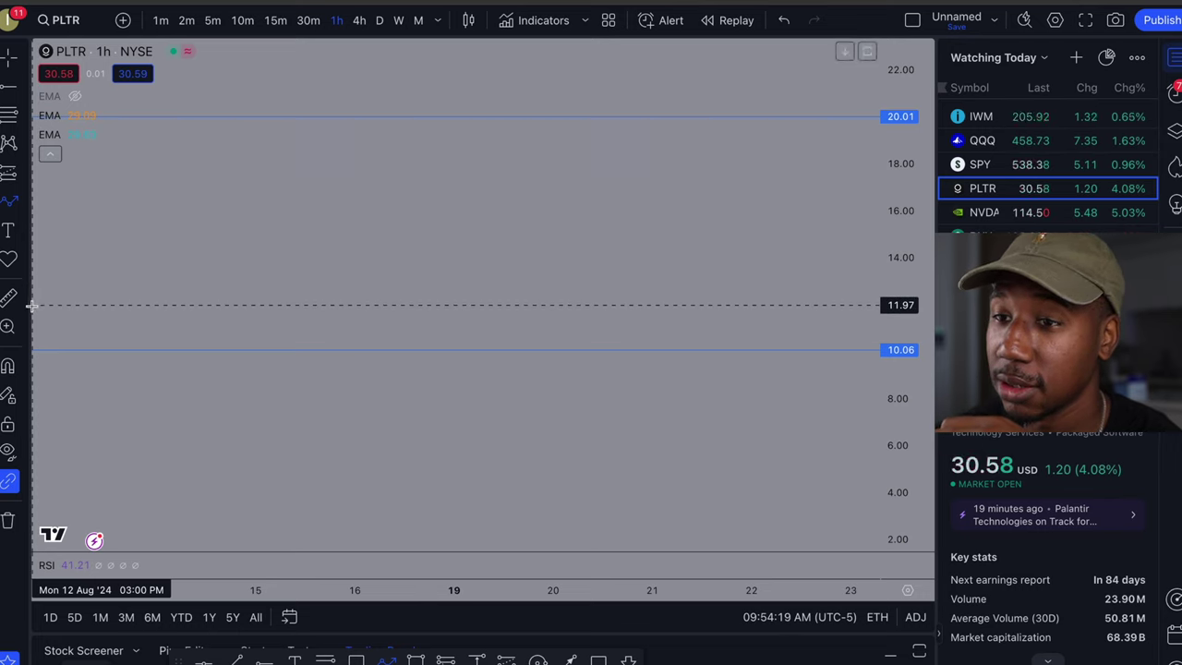
Step: In TradingView, draw a zigzag arrow path on the PLTR chart from about 12 up to 15.8, down to 9.3 and up to 20
click(34, 304)
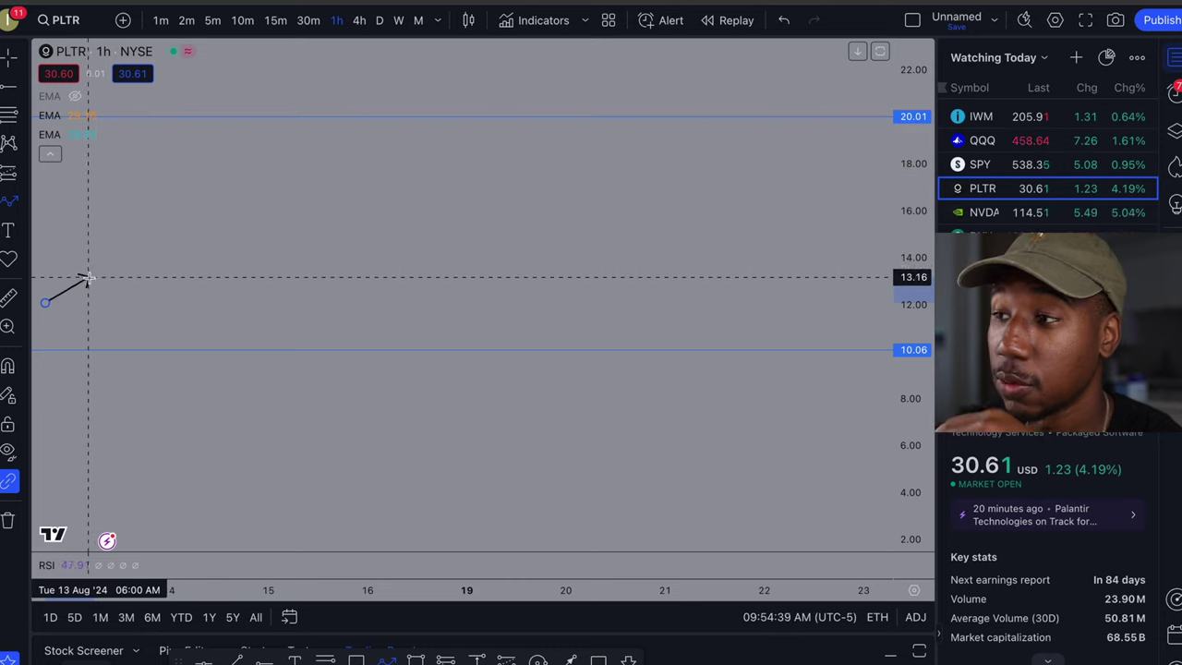
click(107, 217)
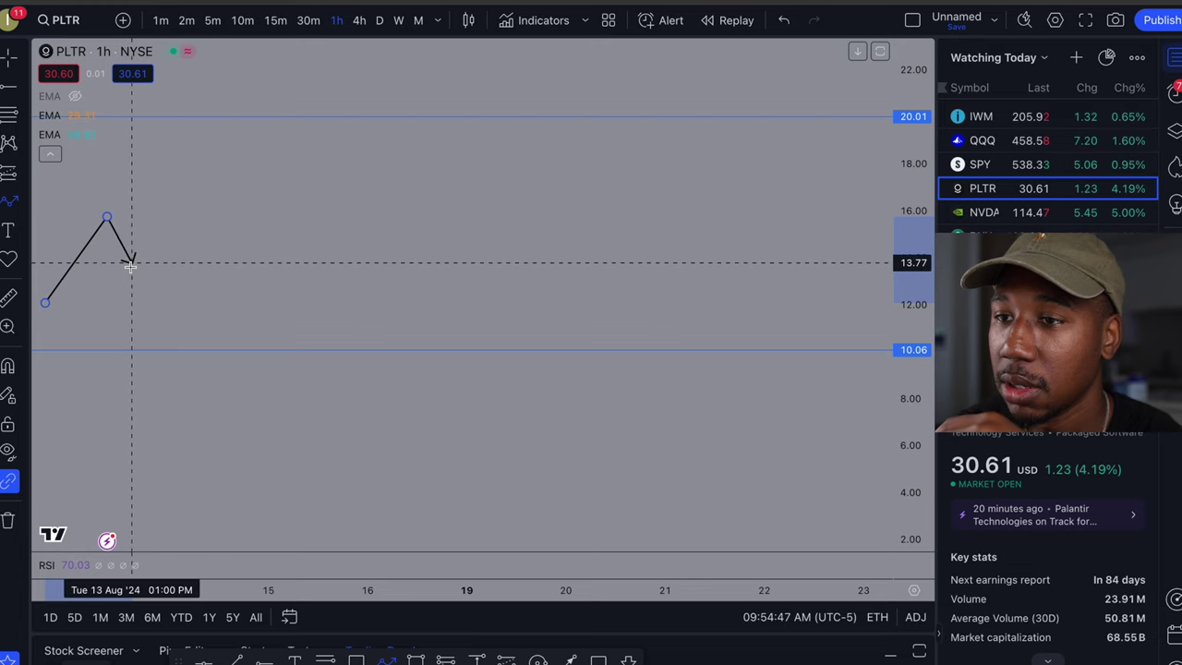
click(161, 369)
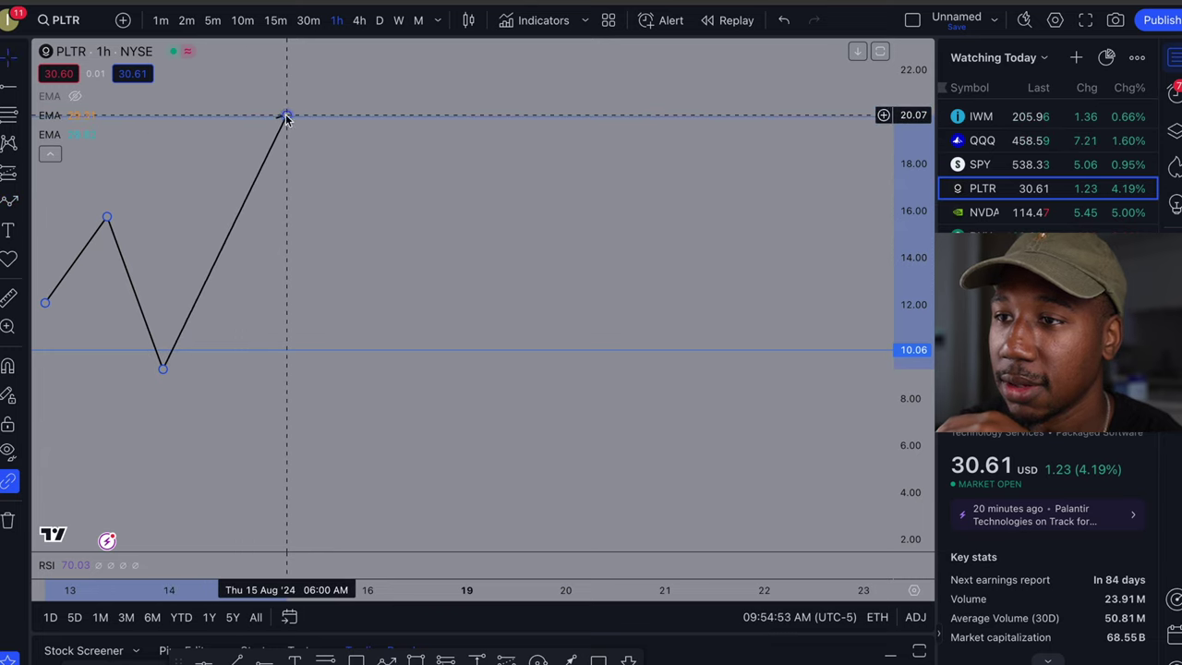
click(287, 117)
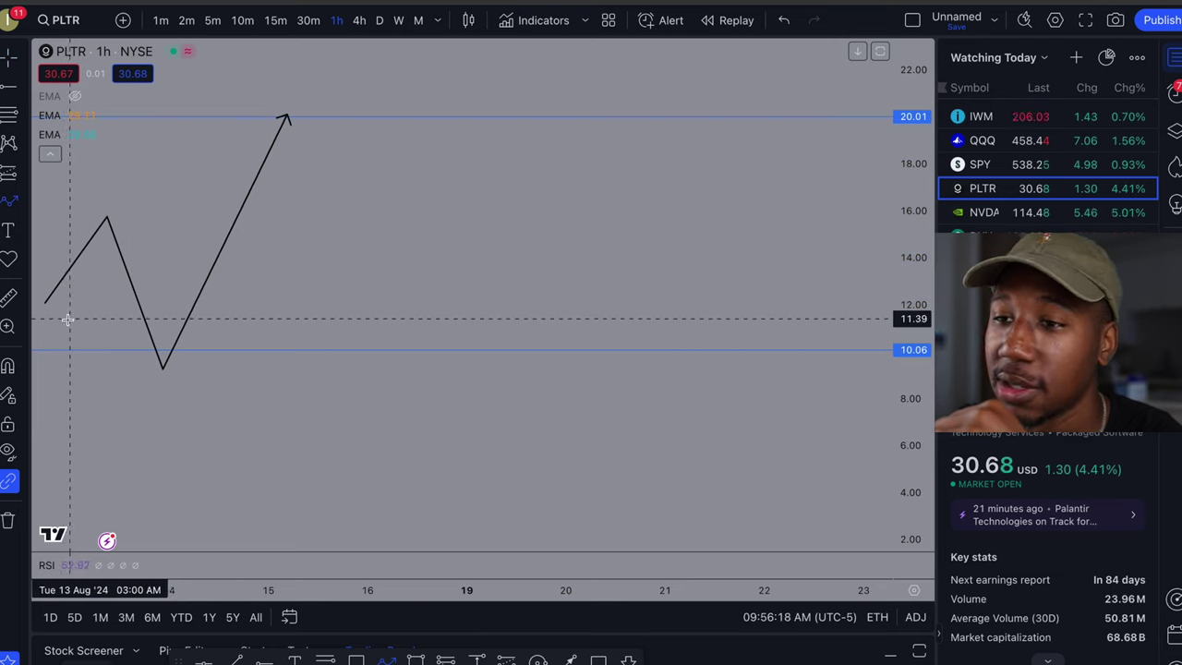
Step: Draw a blue arrow path from the 10.06 line up to about 14 and place a horizontal ray at its tip at 14.05
drag(65, 320, 107, 258)
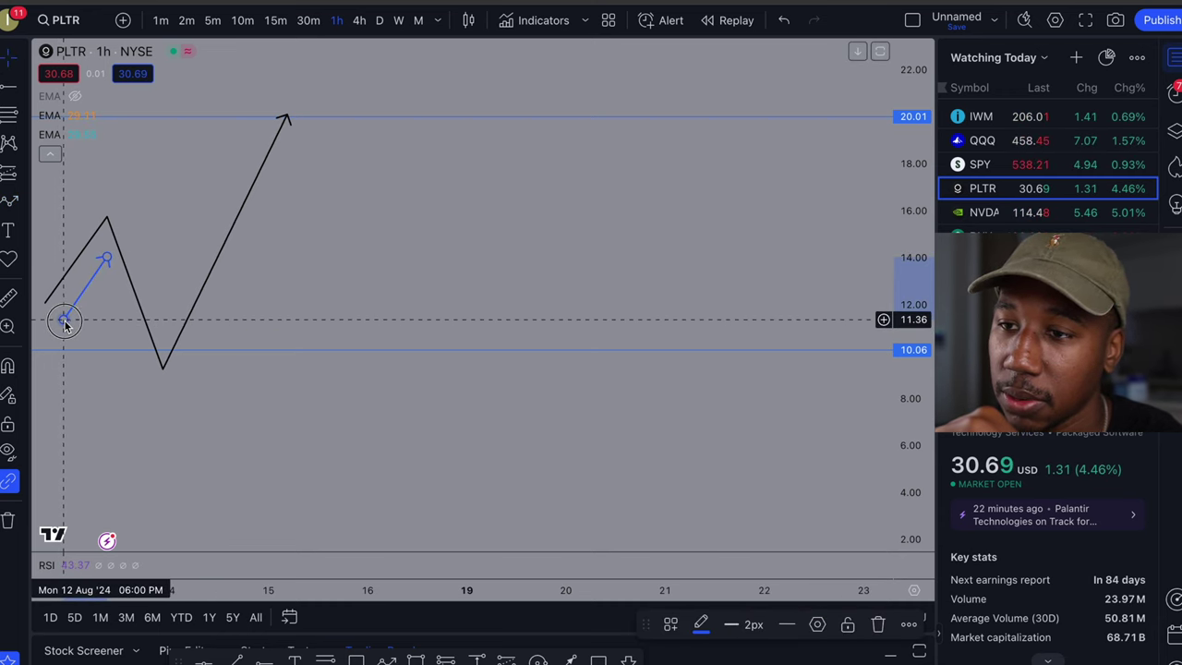
mouse_move(63, 322)
mouse_down()
mouse_move(45, 339)
mouse_move(50, 356)
mouse_up()
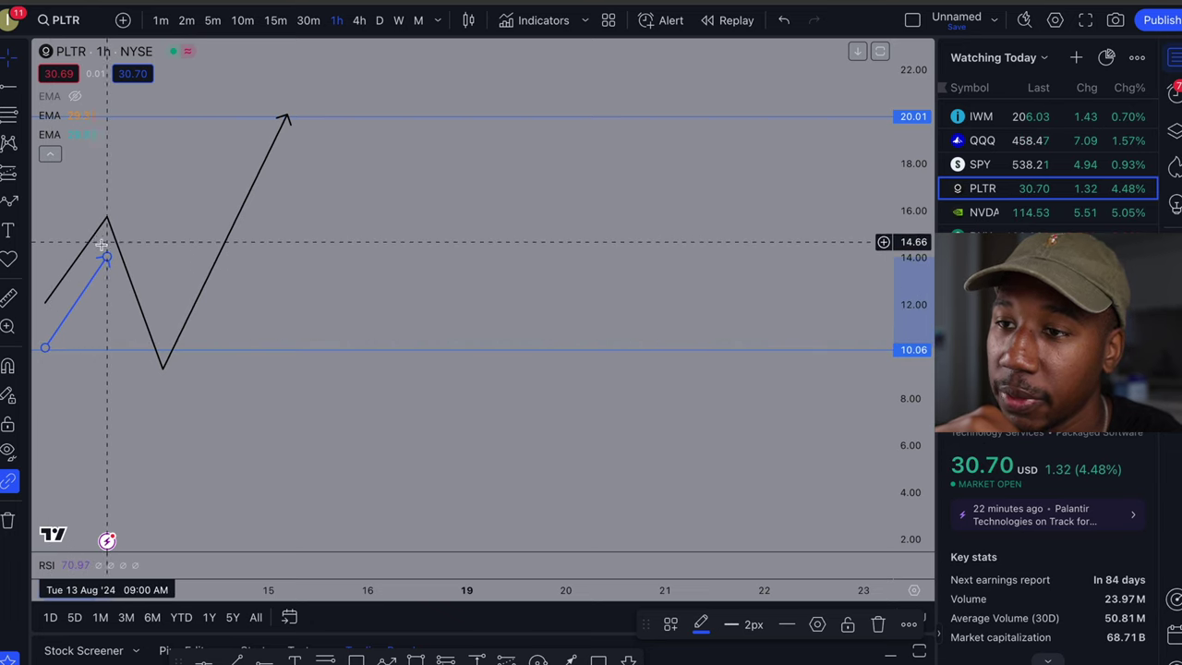
click(11, 87)
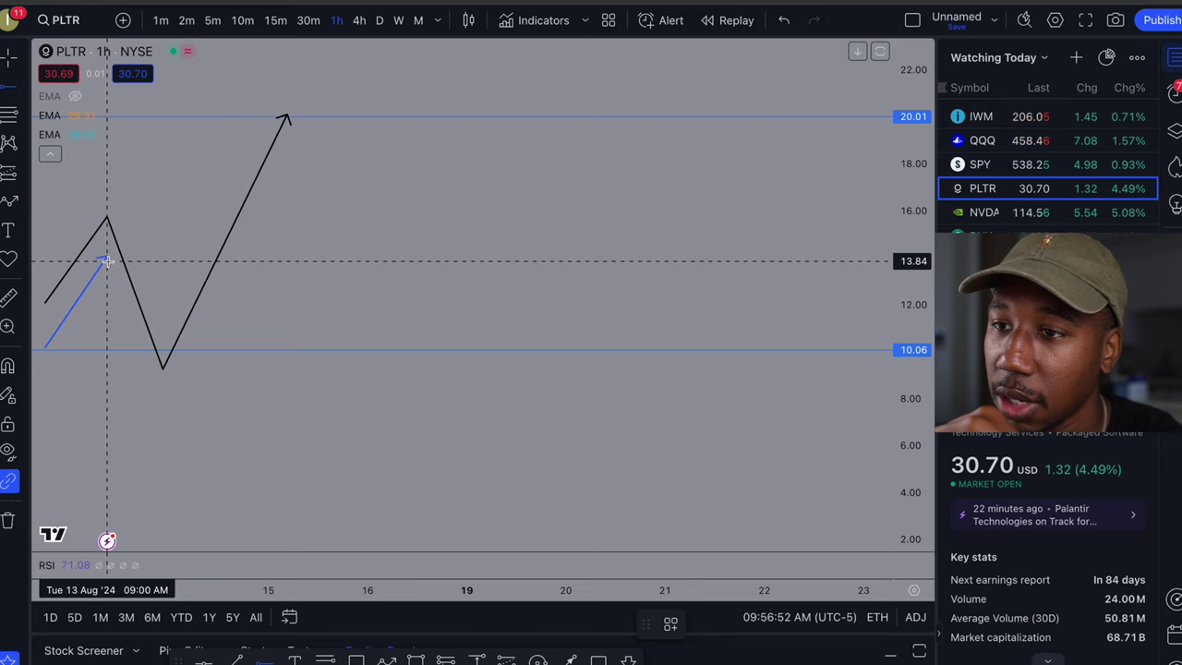
click(107, 258)
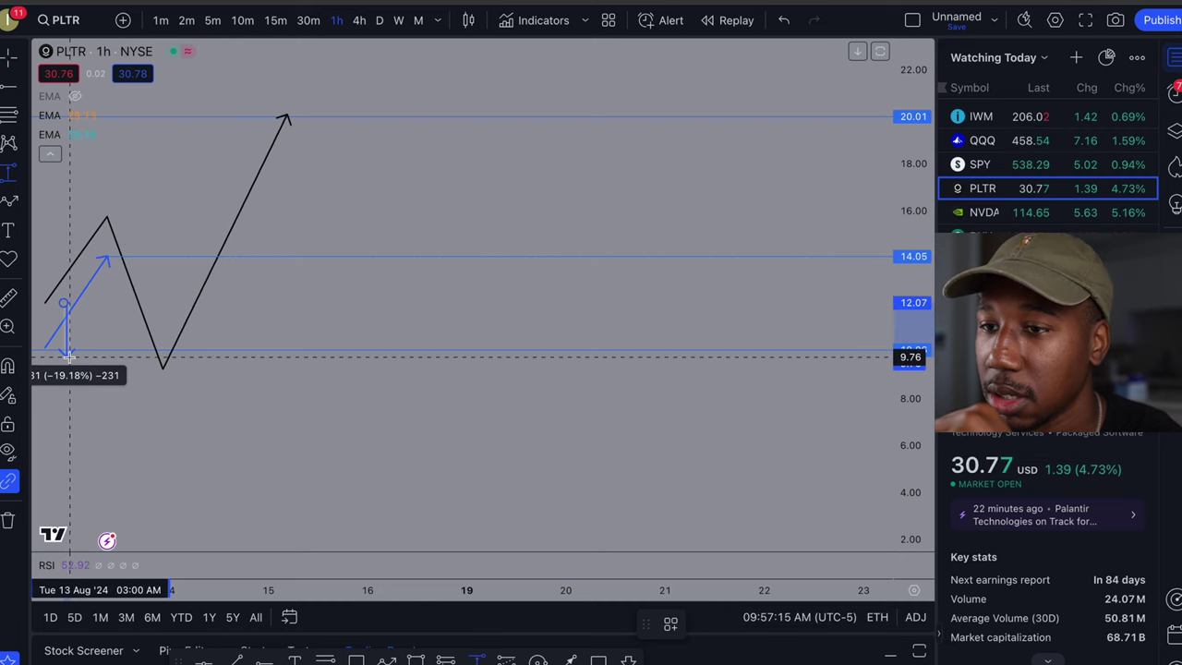
Step: Measure the price ranges from about 12.07 down to 9.89 and from 12.11 up to 14.11
click(70, 353)
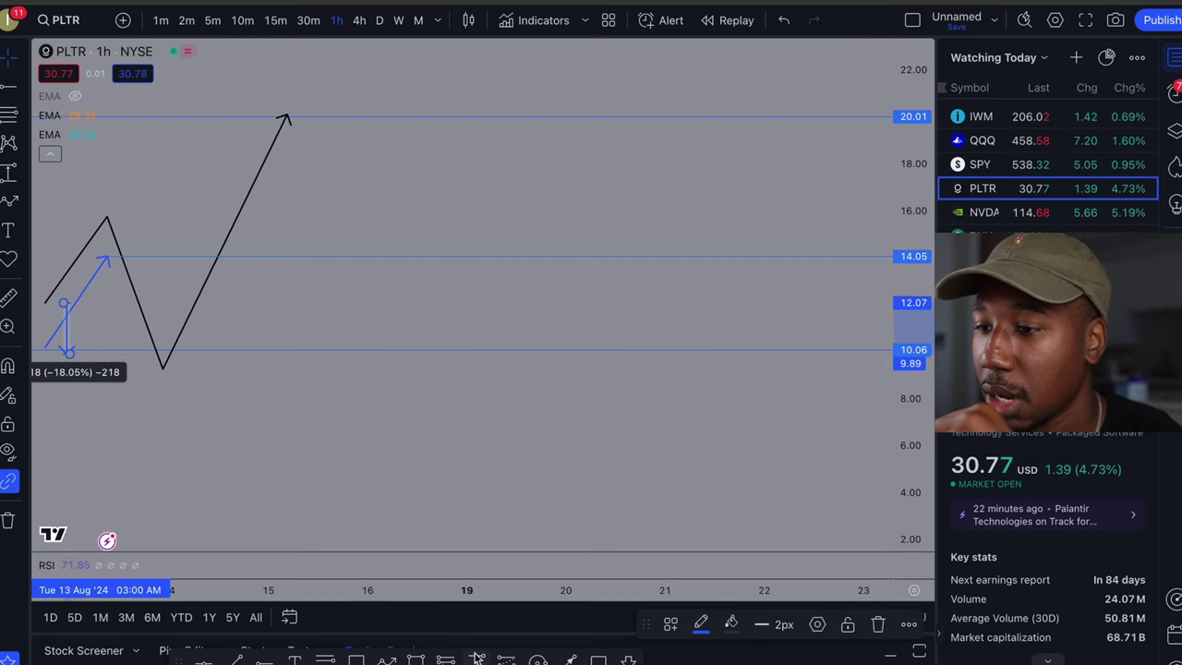
click(57, 302)
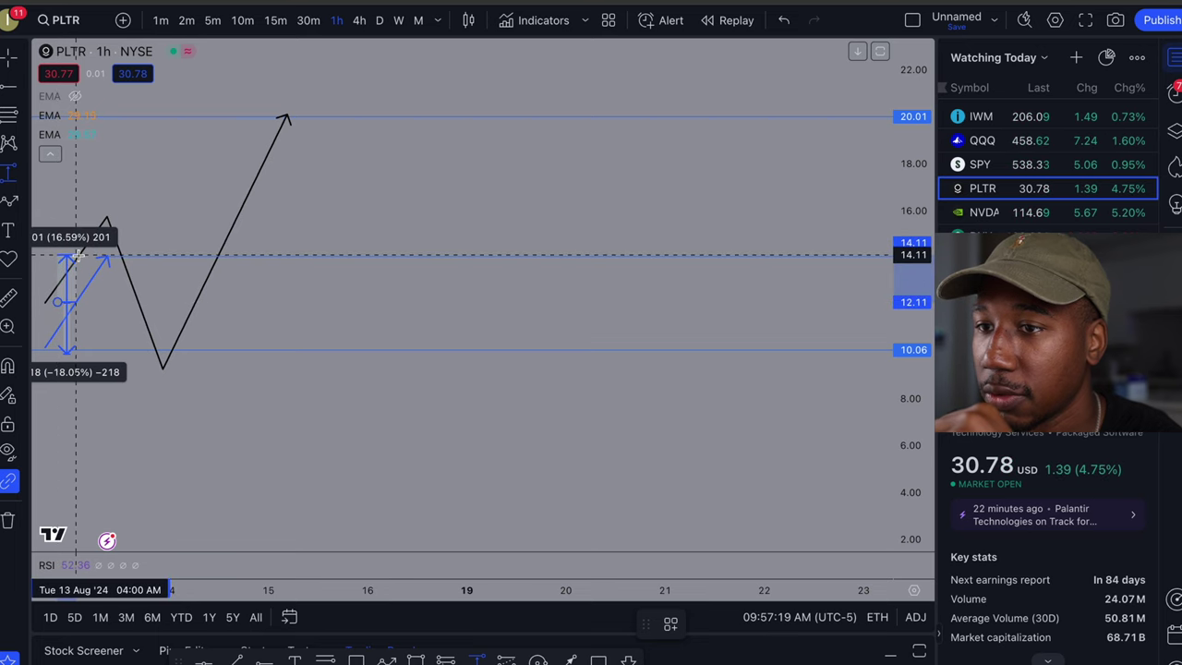
click(79, 256)
right_click(238, 323)
click(187, 420)
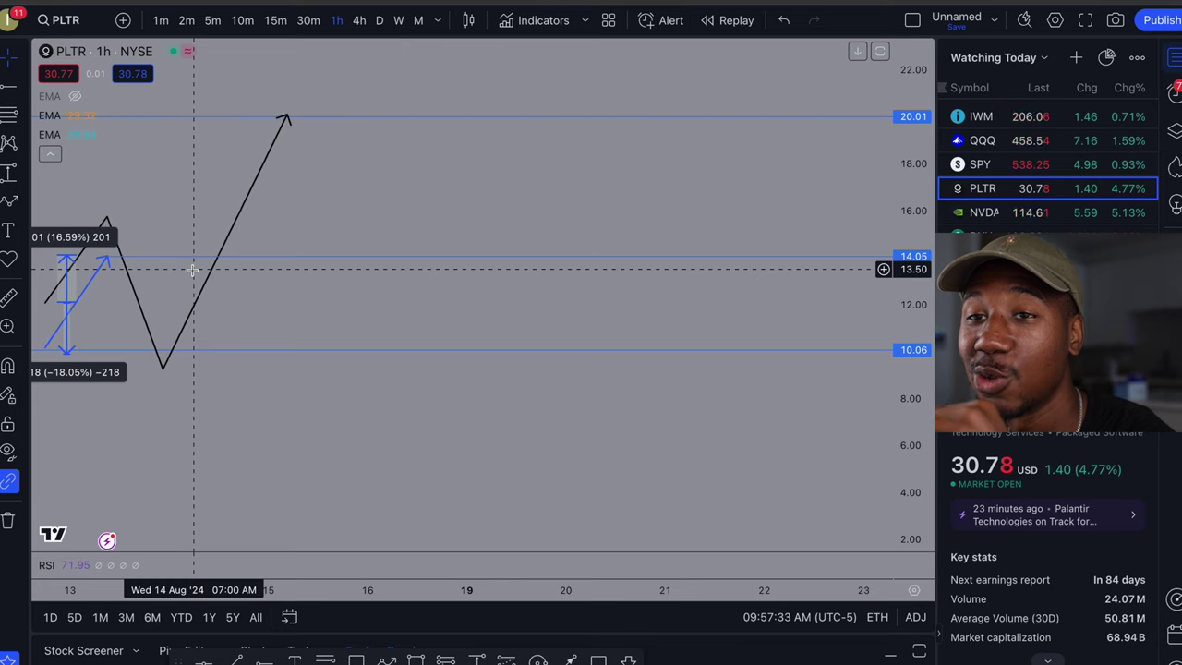
Step: Delete the blue arrow, the horizontal ray at 14.05 and both price range measurements
drag(67, 258, 65, 304)
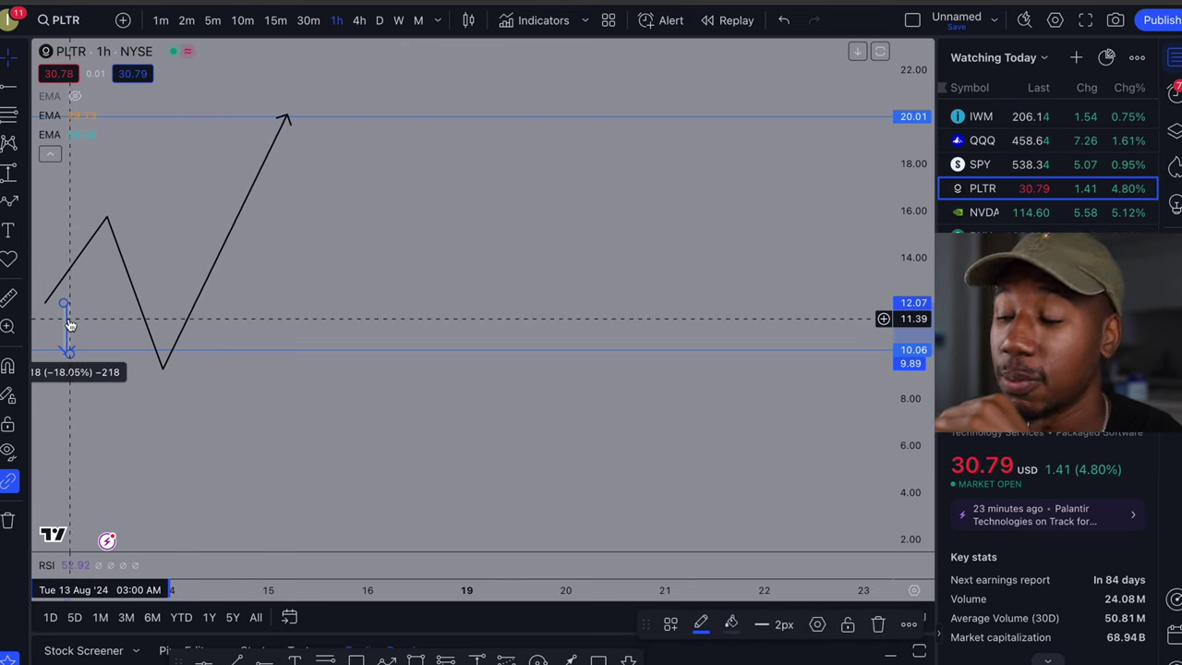
key(Delete)
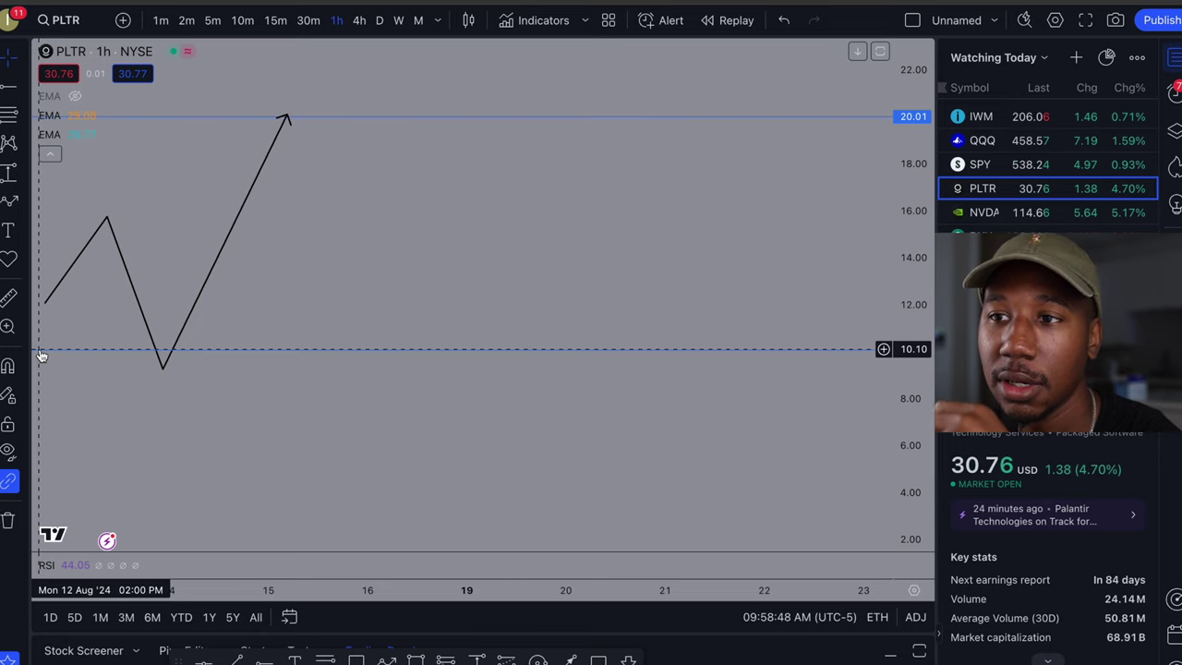
Step: Draw a blue arrow path from the 10.06 line up to about 13.7, beside the first rise of the black zigzag
click(48, 349)
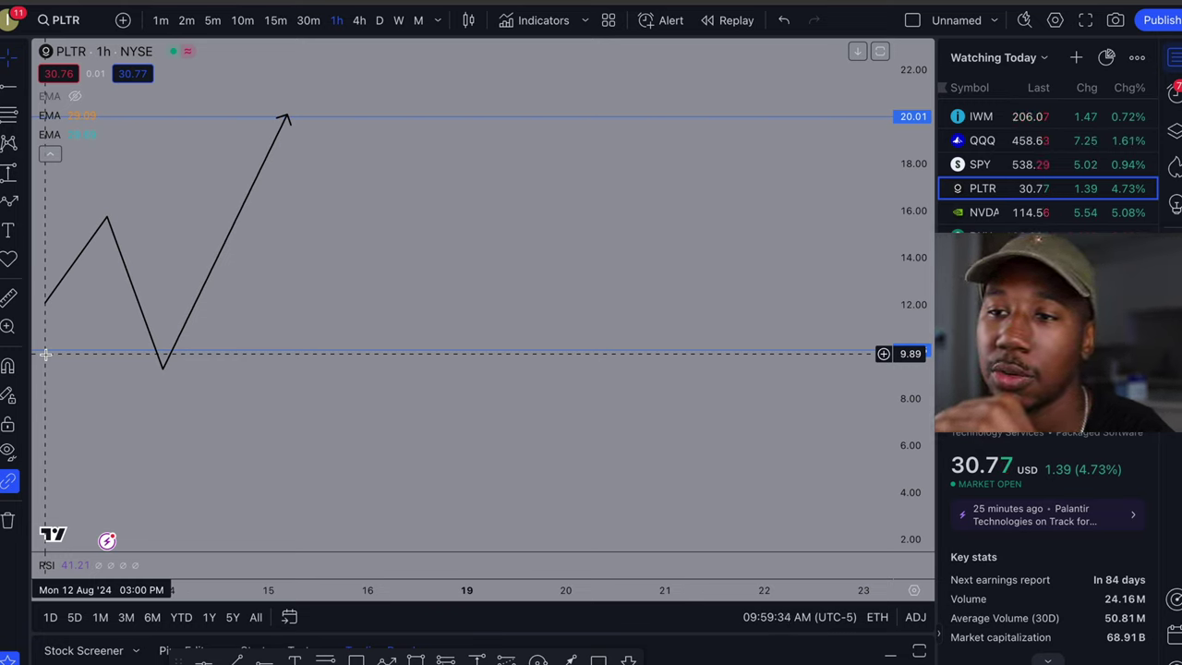
click(44, 350)
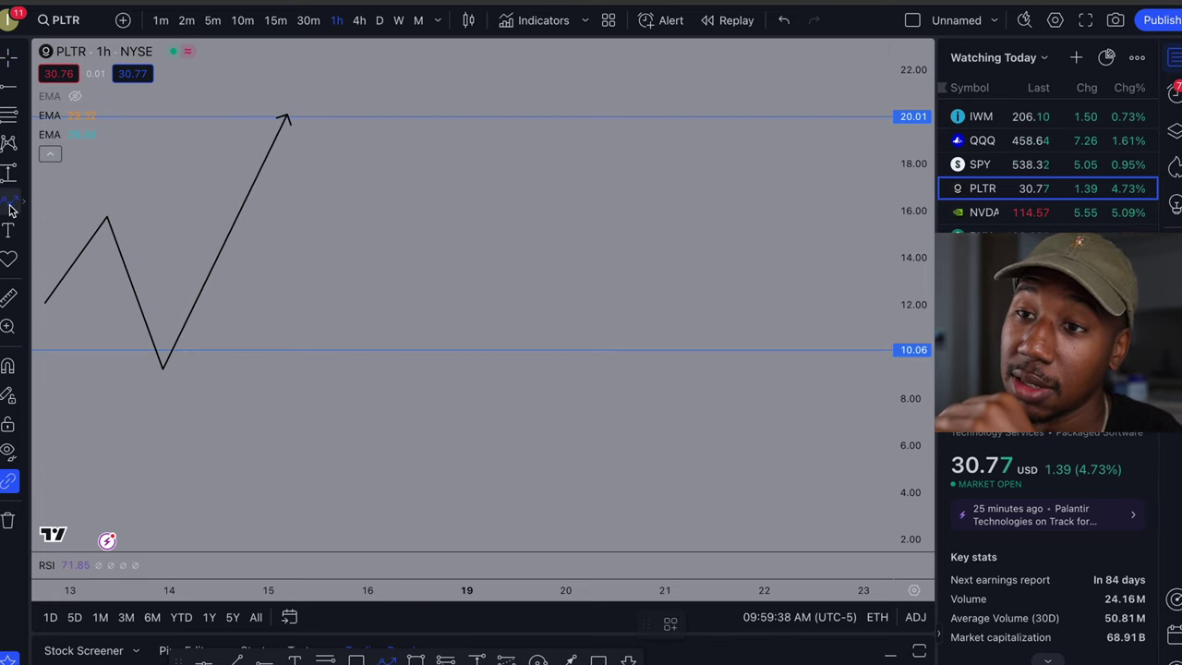
click(11, 203)
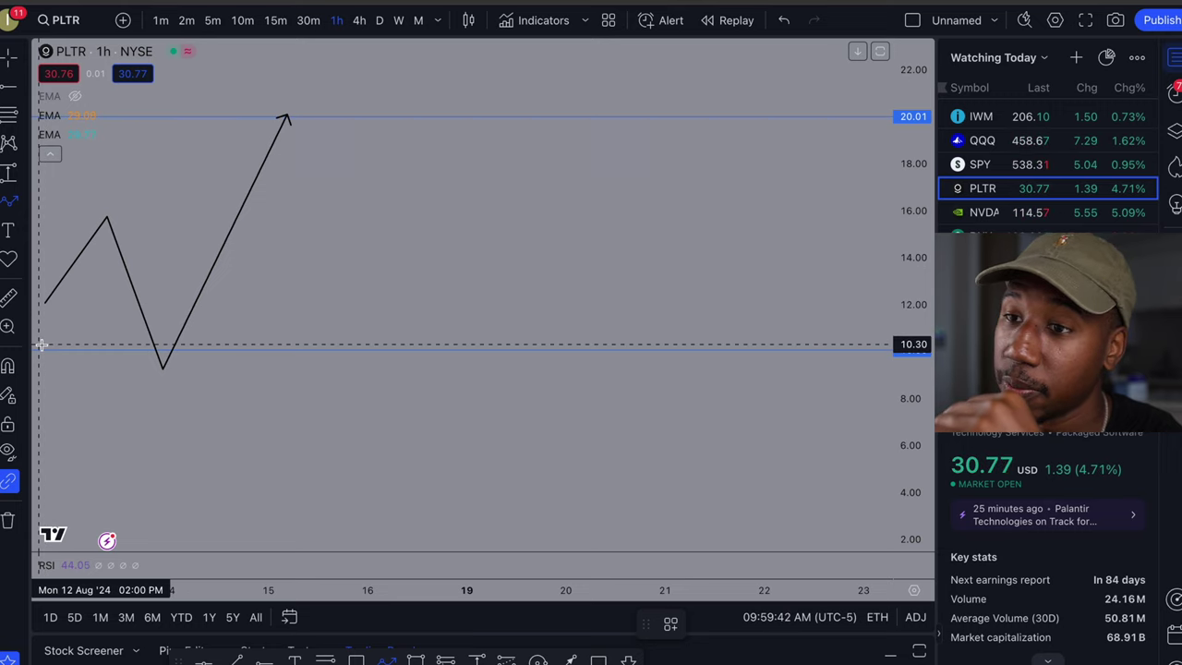
click(39, 349)
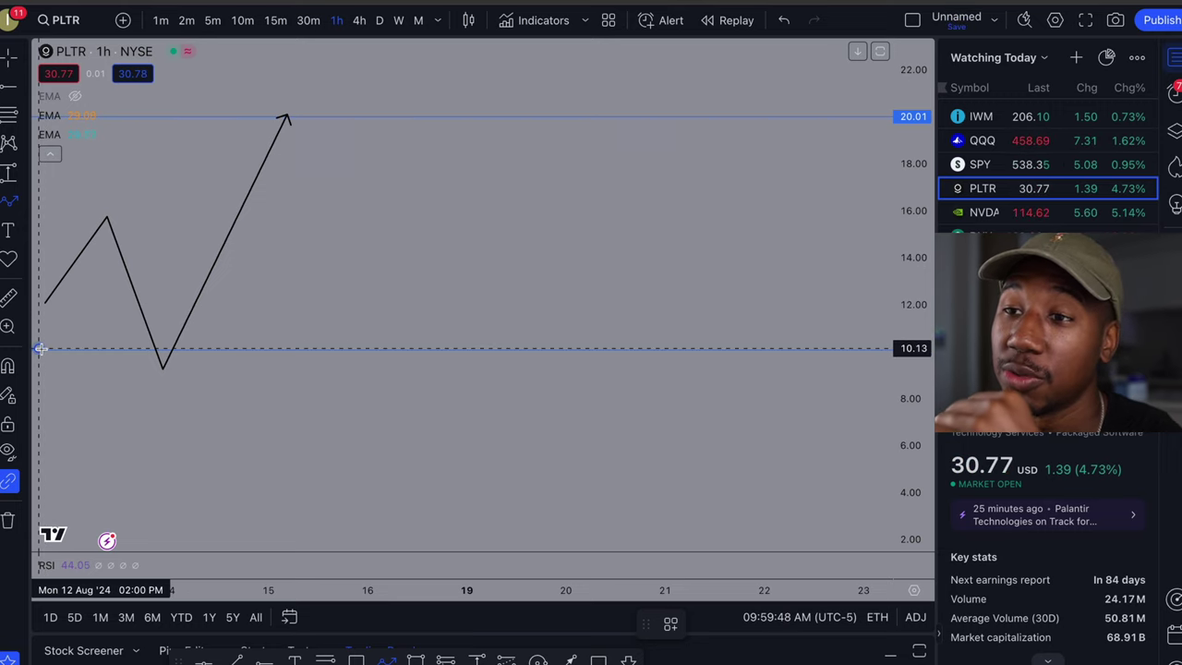
click(40, 348)
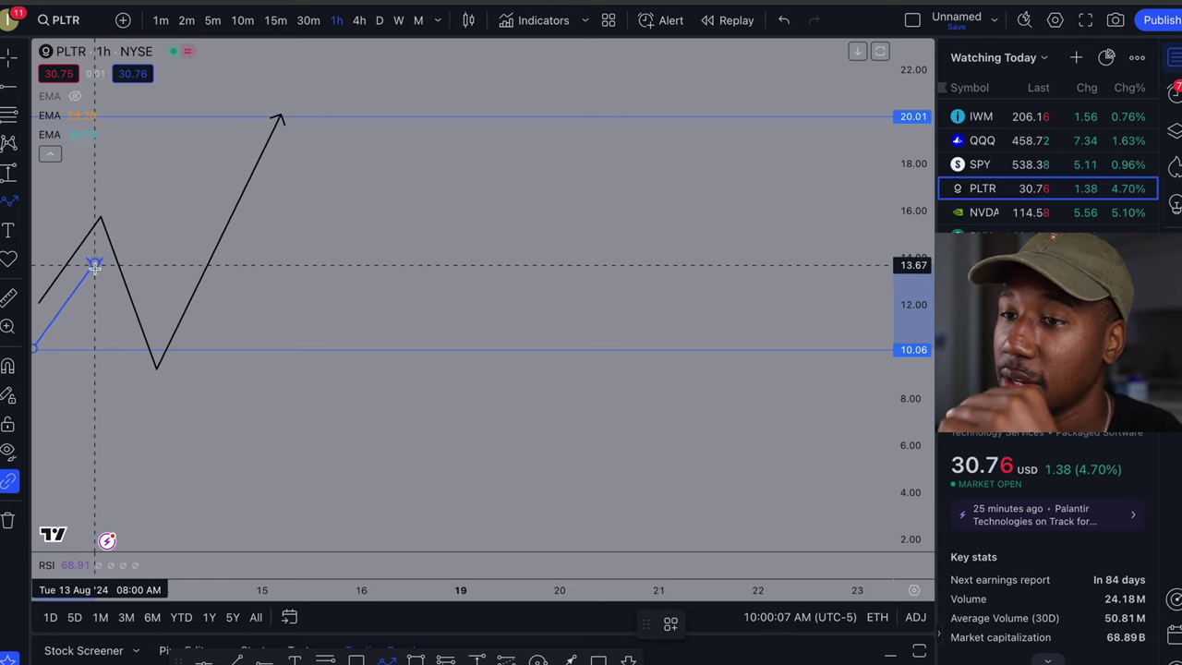
click(93, 263)
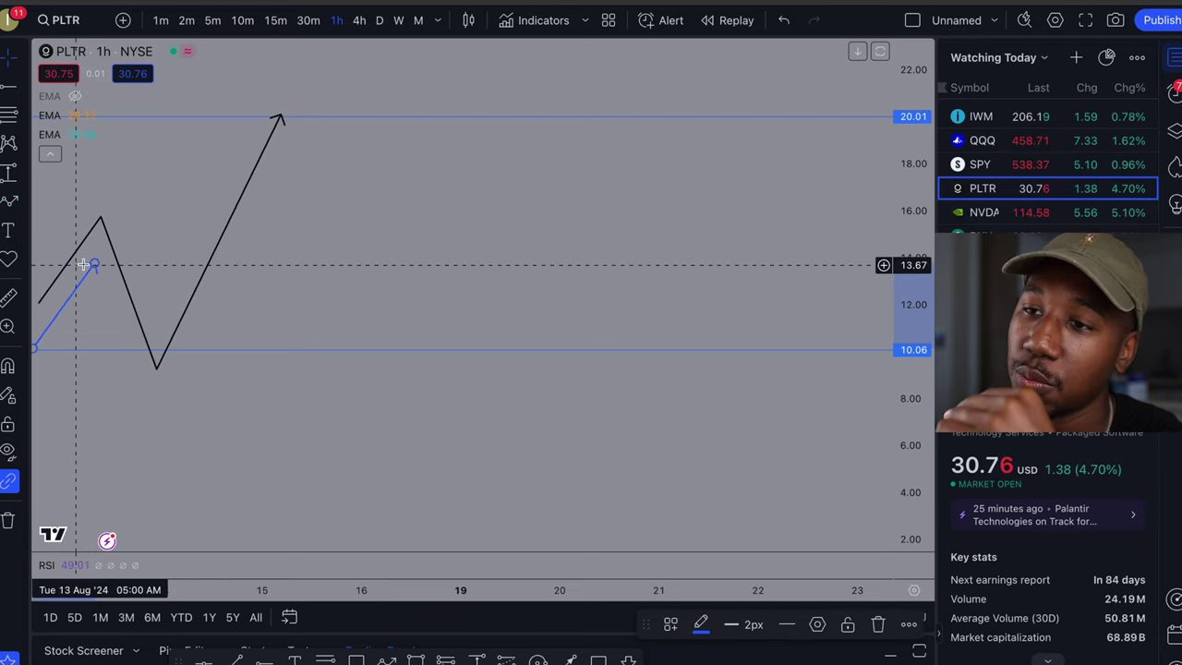
Step: Draw a second blue arrow path below the zigzag's last rise, from about 7.3 up to about 18
click(386, 659)
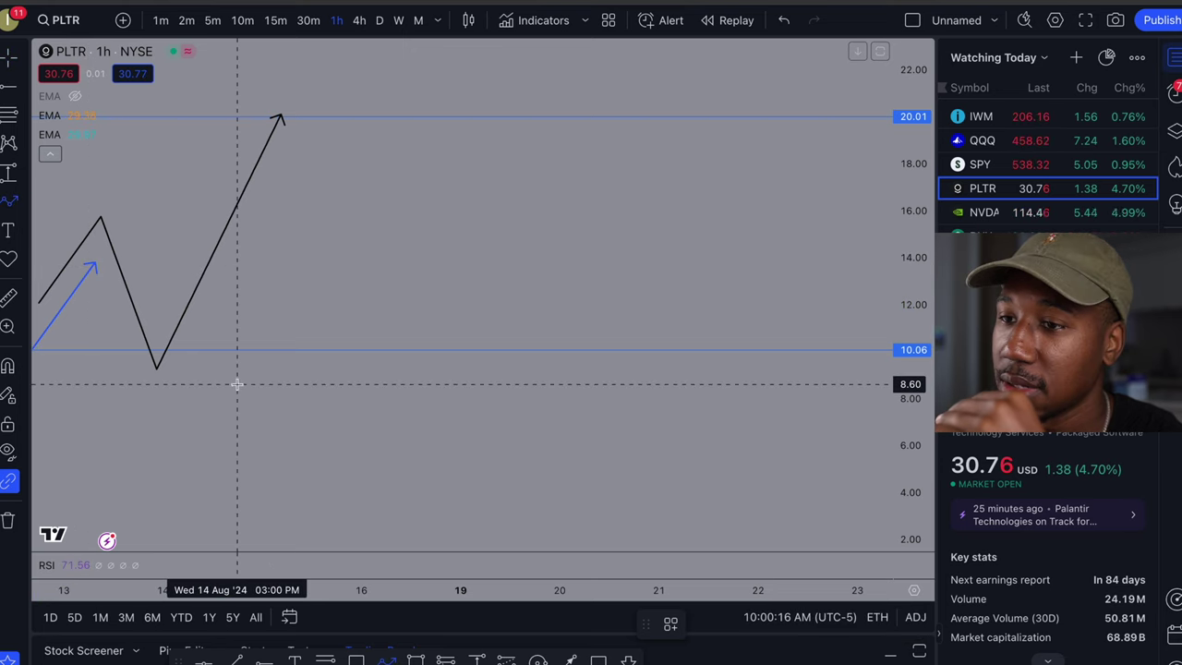
click(156, 414)
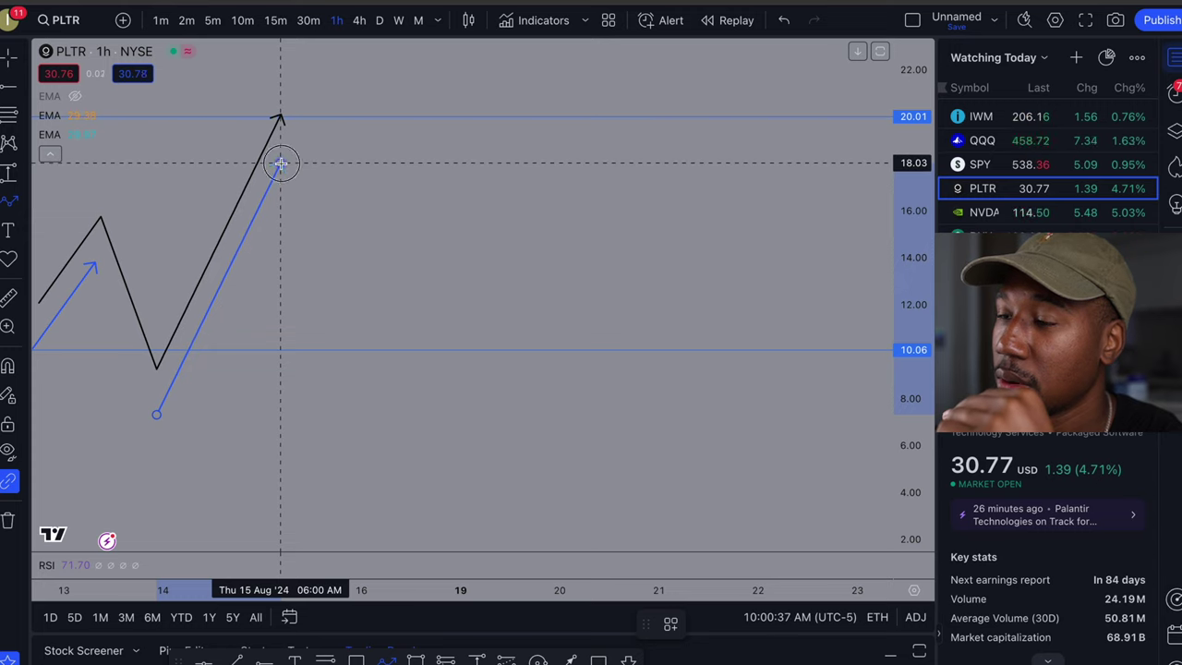
click(280, 164)
right_click(232, 462)
click(104, 413)
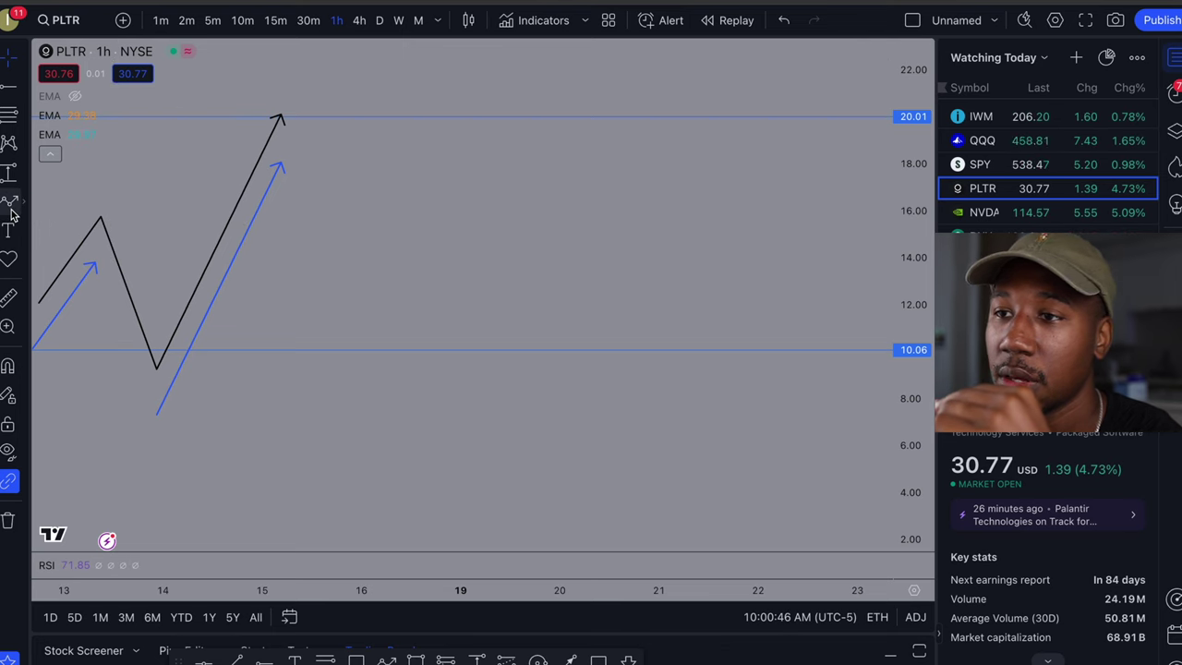
Step: Draw a black arrow path from the zigzag's peak at about 20 down to about 12.8, and place a horizontal ray at 18.10
click(10, 204)
click(281, 113)
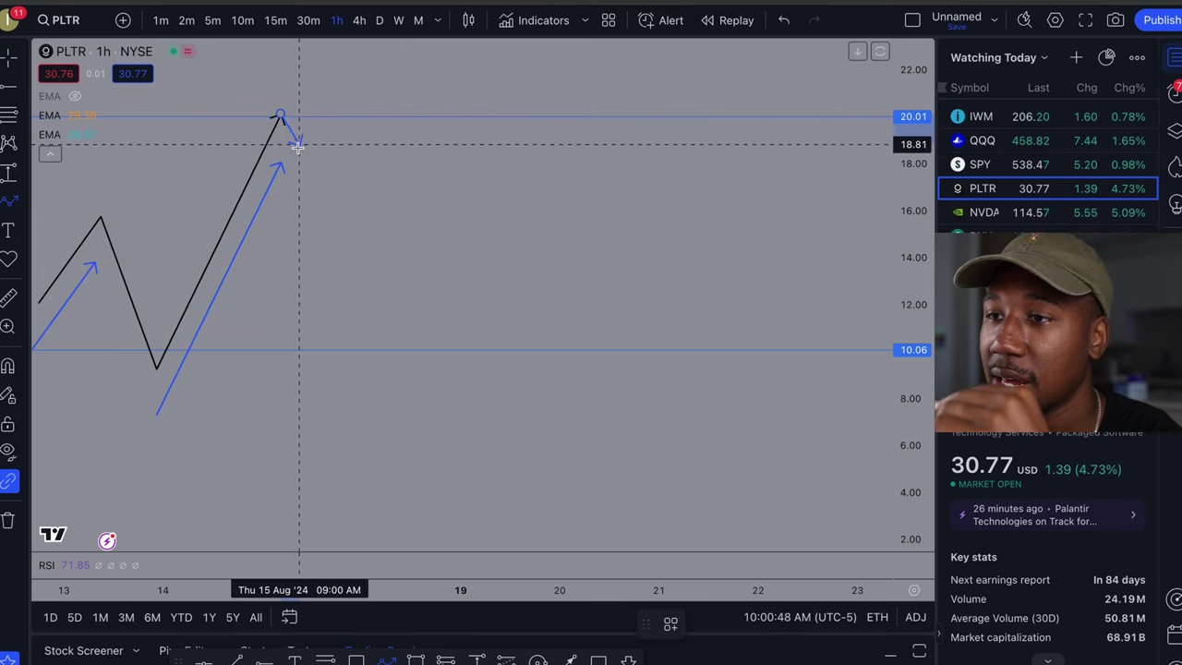
click(336, 286)
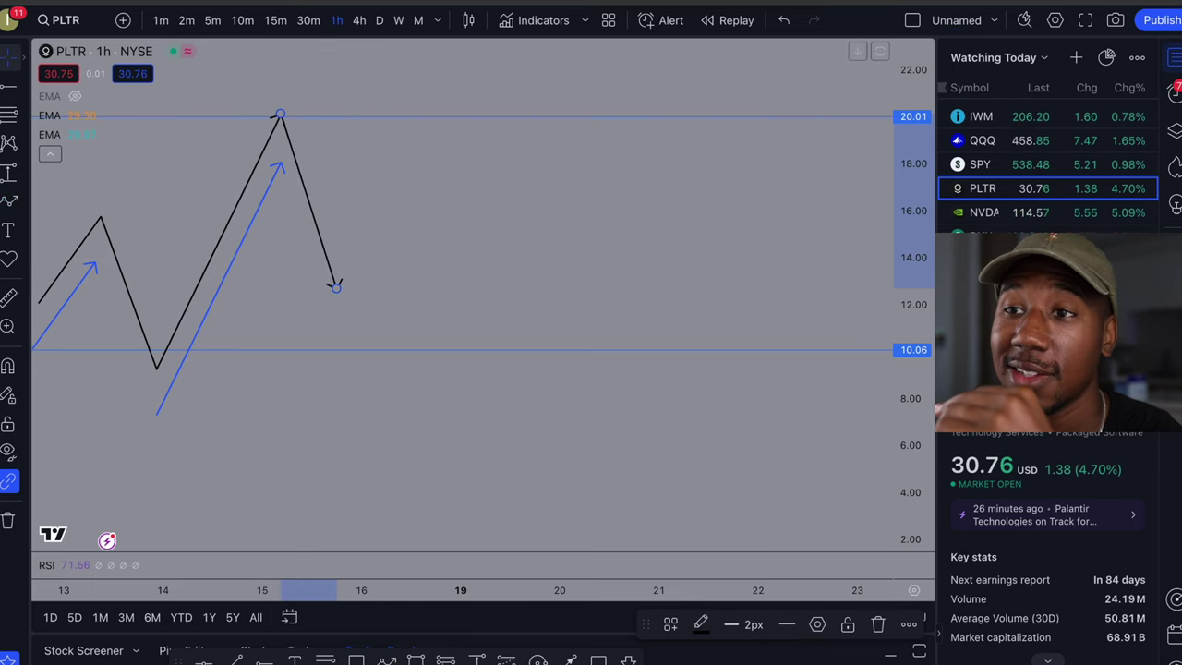
click(279, 165)
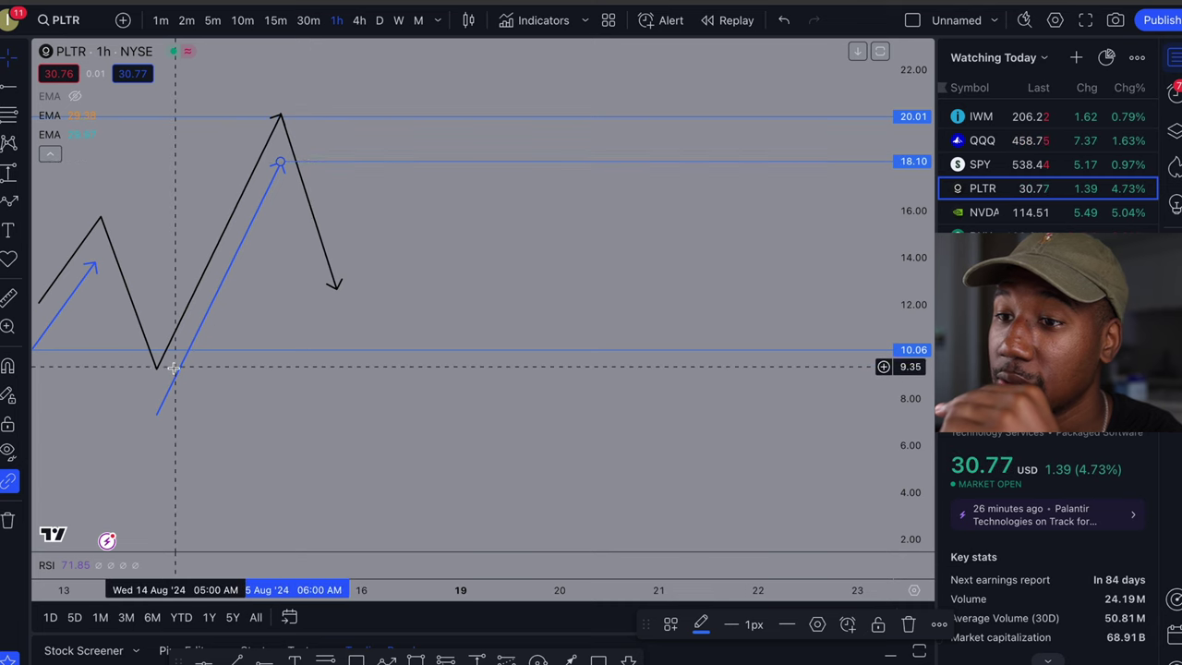
Step: Measure the price range of the zigzag's last rise from 9.18 up to 20.00
click(476, 659)
click(205, 371)
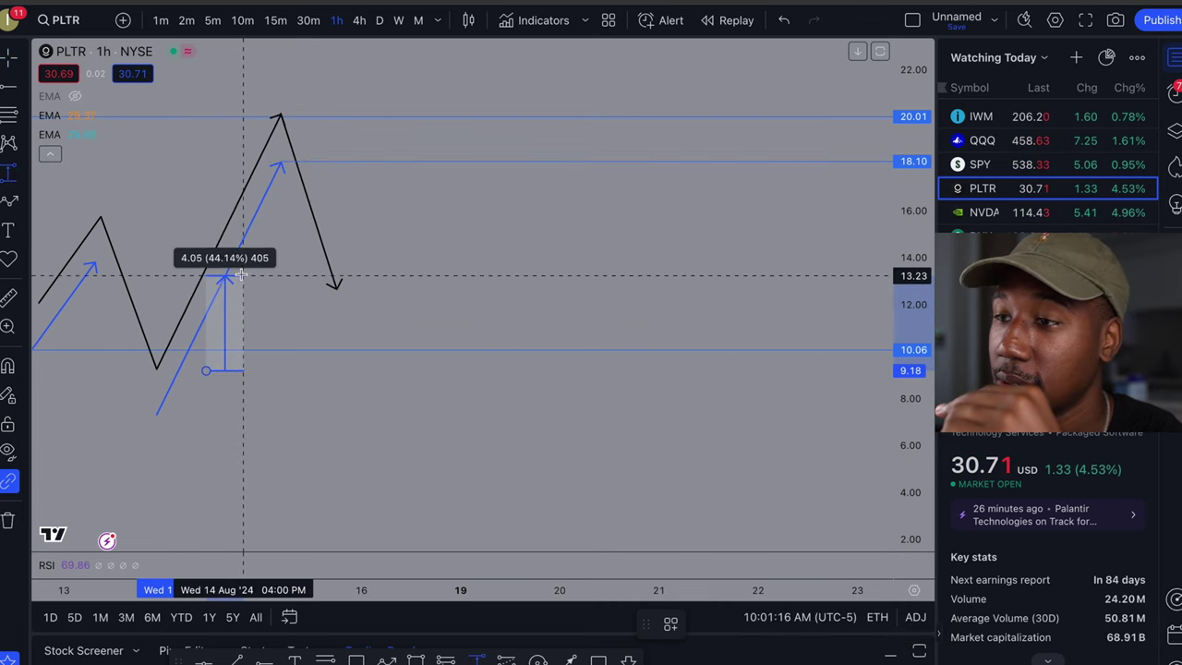
click(255, 116)
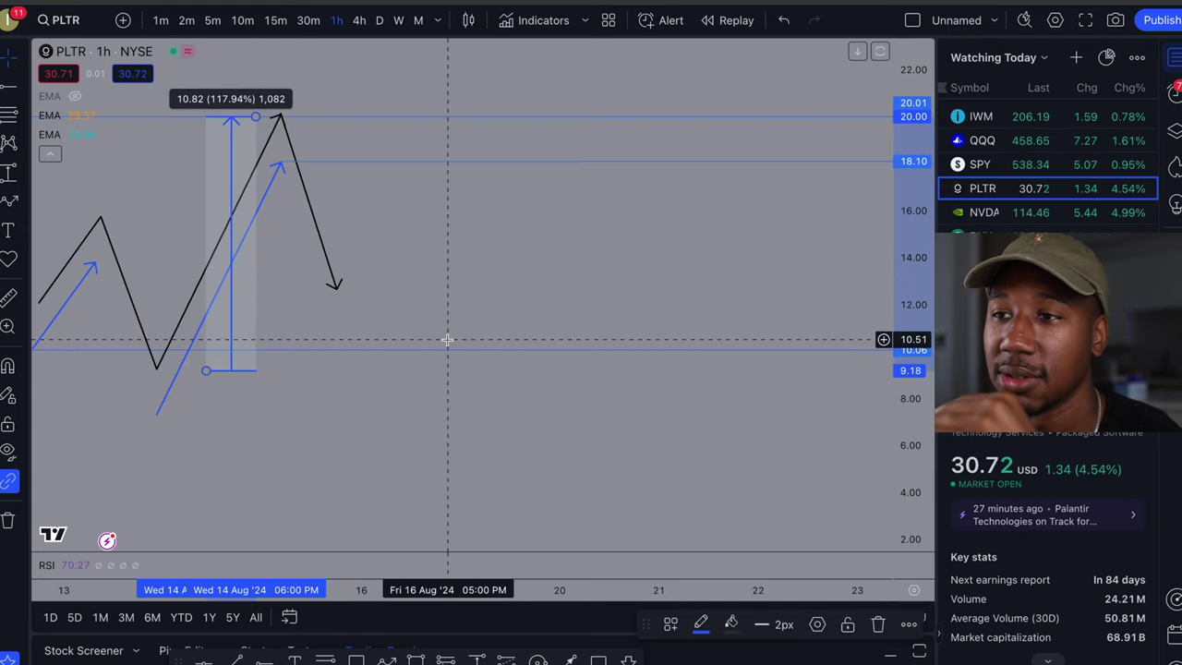
Step: Switch the chart to NVDA and hide its two visible EMA indicators
scroll(446, 338, down, 3)
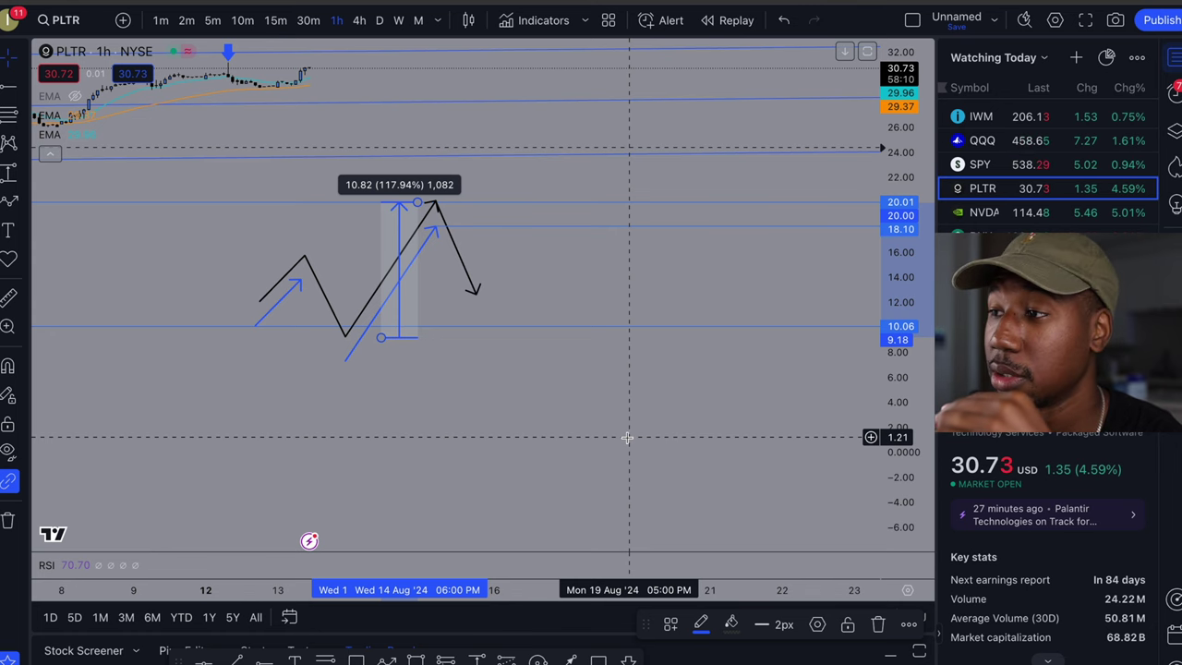
key(Down)
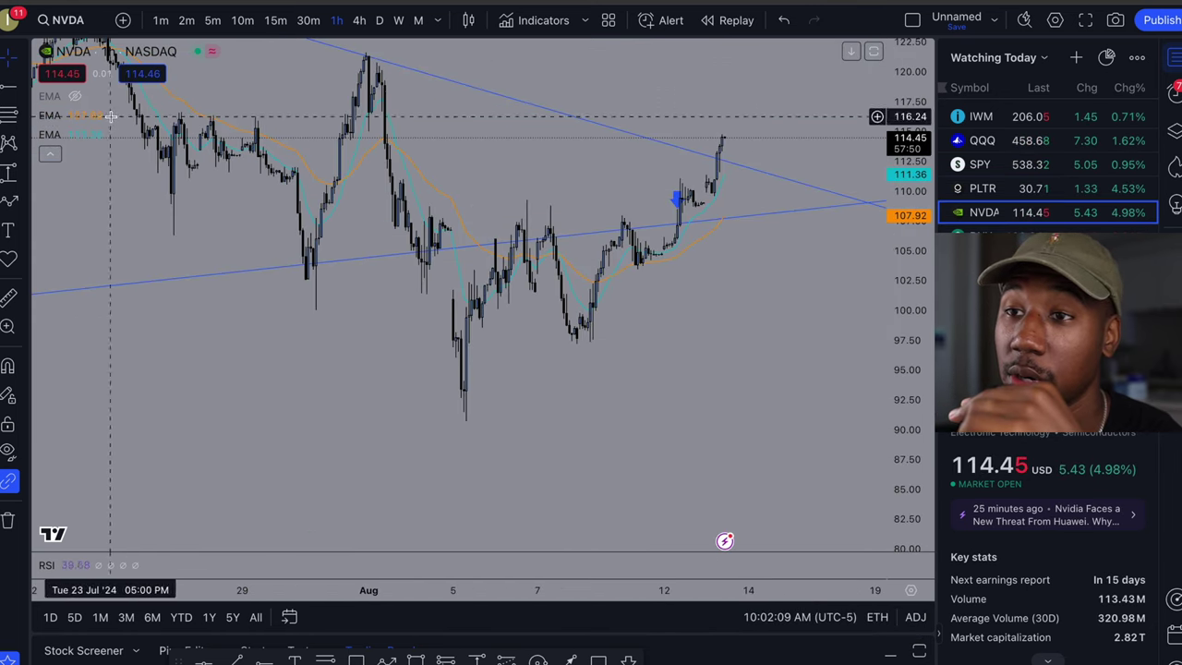
click(75, 116)
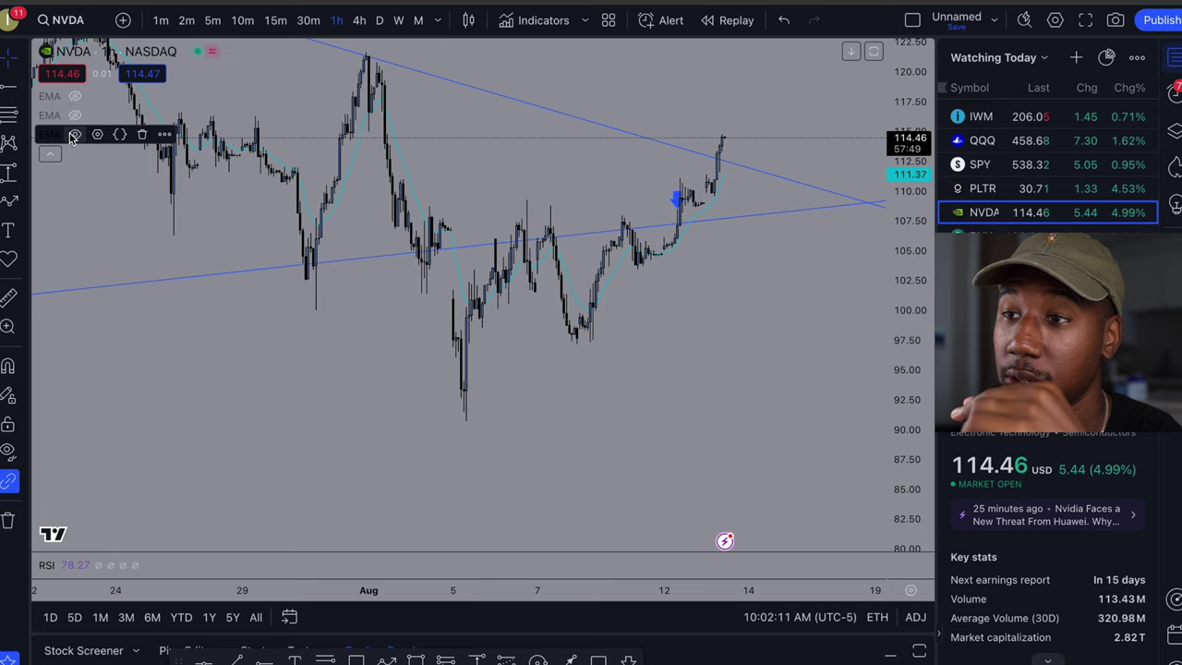
click(75, 135)
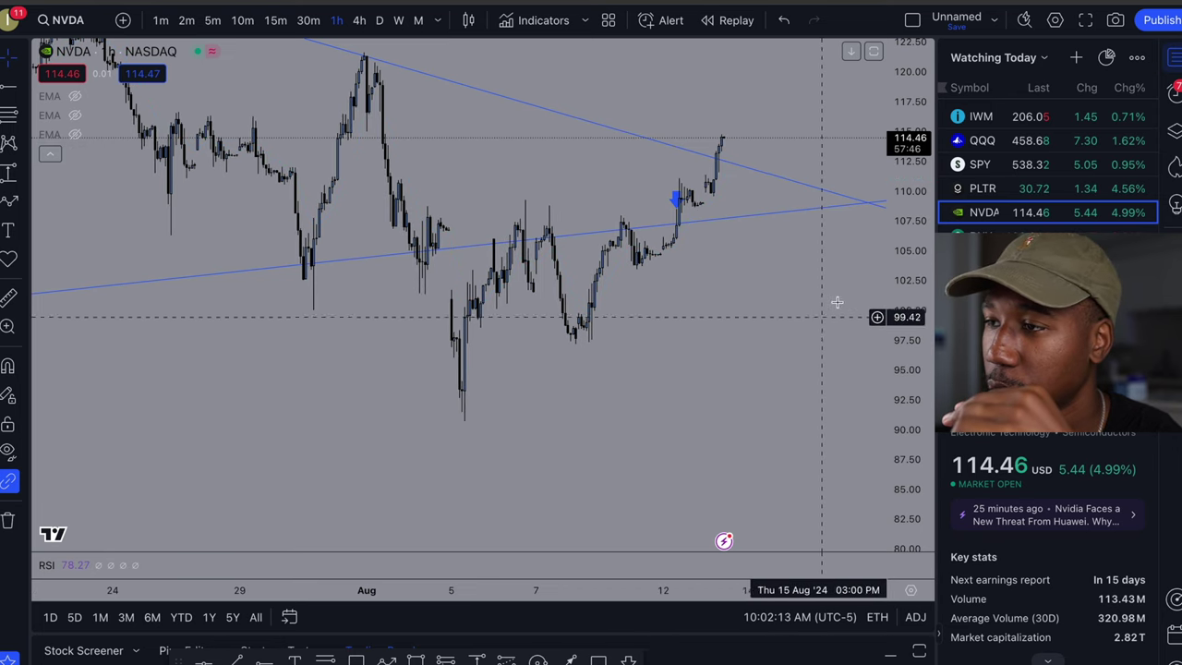
Step: Draw a trend line under the August lows, from 93.25 on 5 August up to about 111
scroll(765, 334, up, 1)
drag(901, 266, 898, 341)
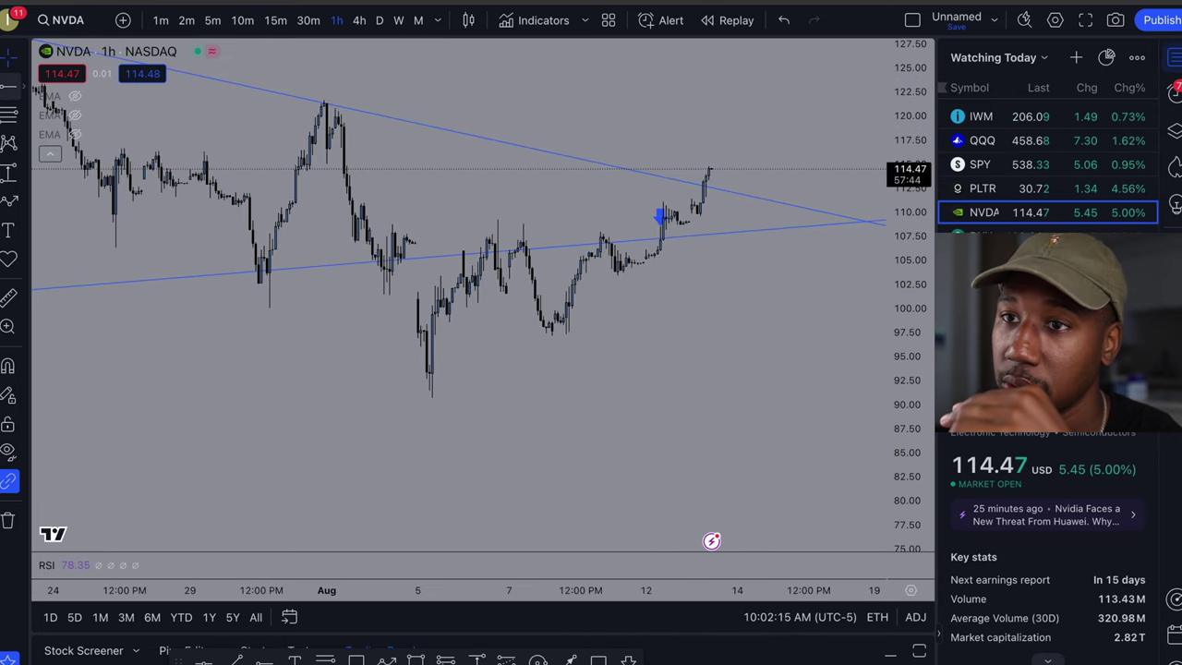
click(431, 372)
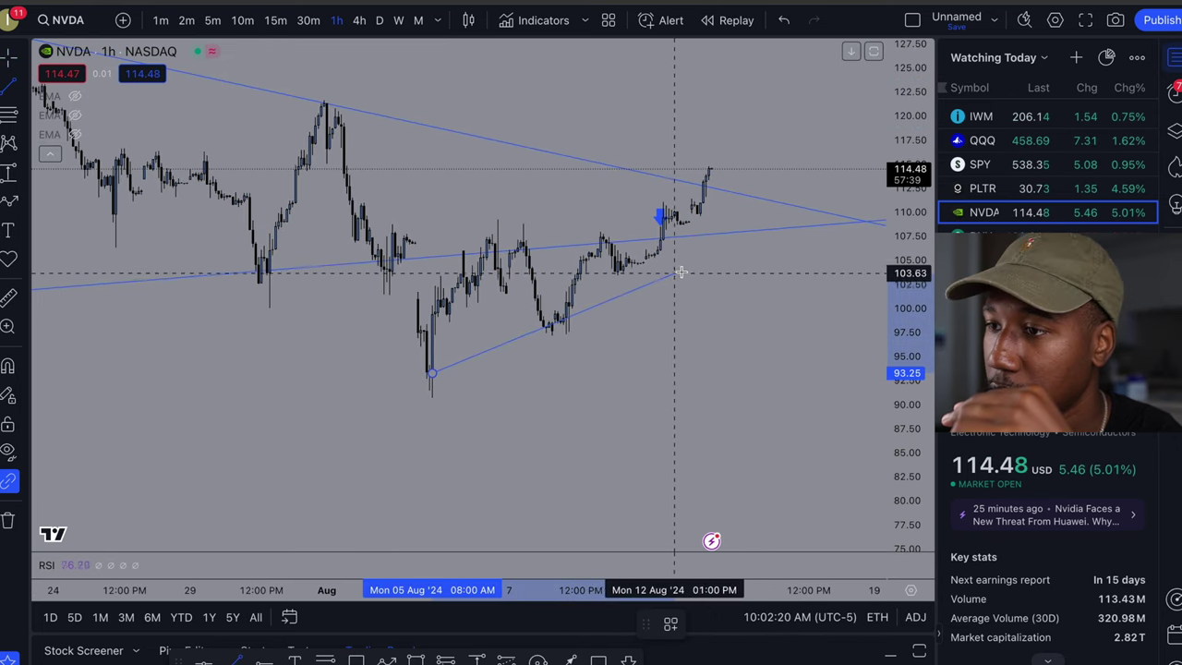
click(870, 200)
click(453, 394)
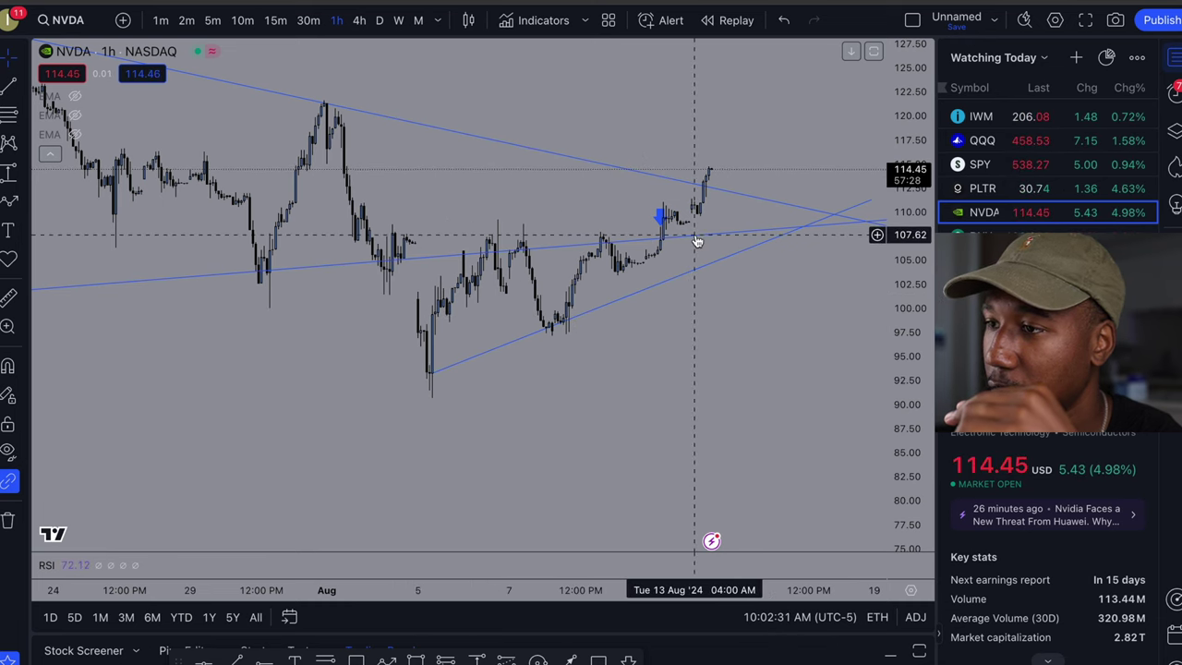
Step: Draw an upper channel trend line along the August highs, from 101.89 up to 119.91
scroll(692, 304, up, 3)
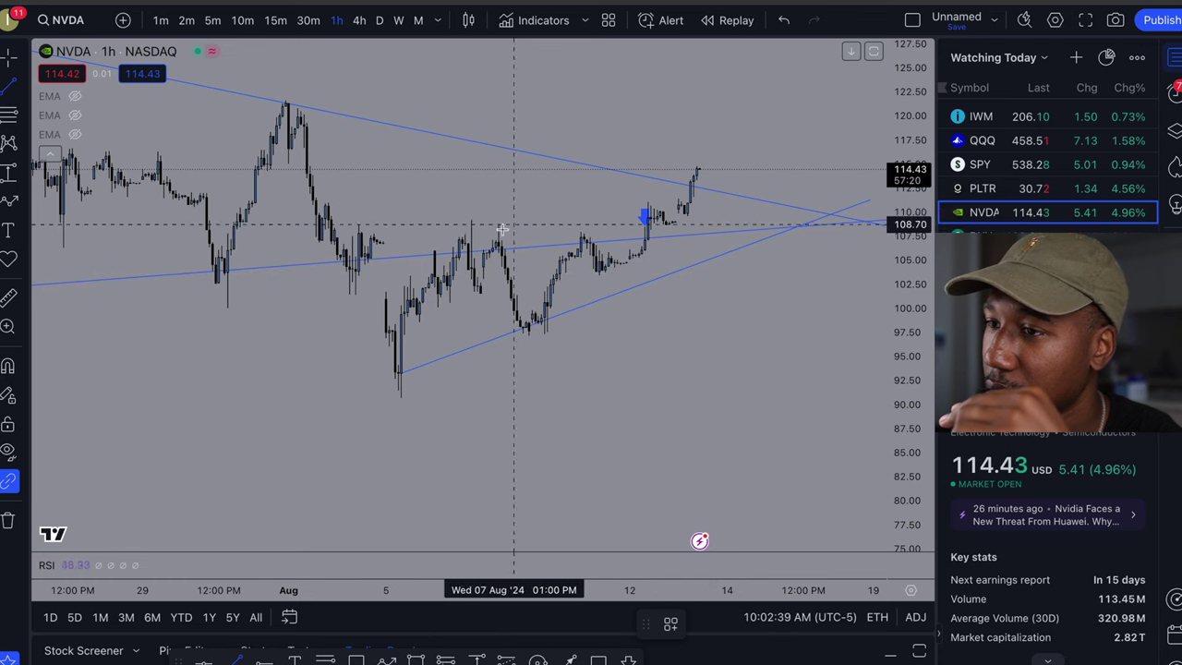
click(367, 290)
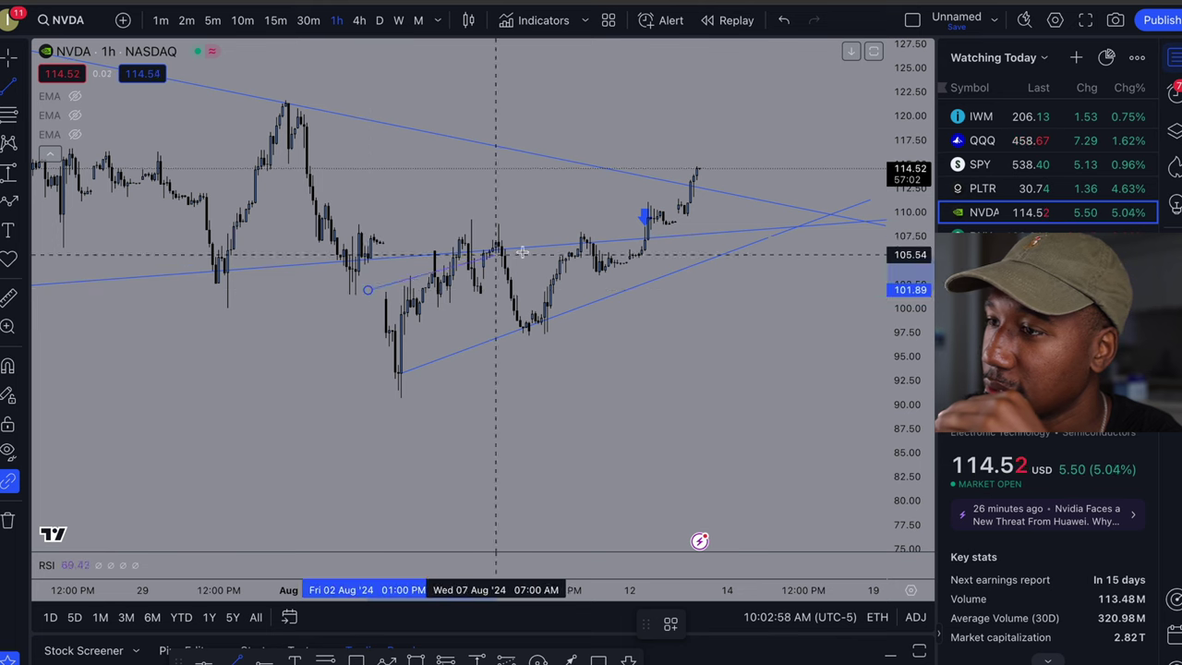
click(827, 116)
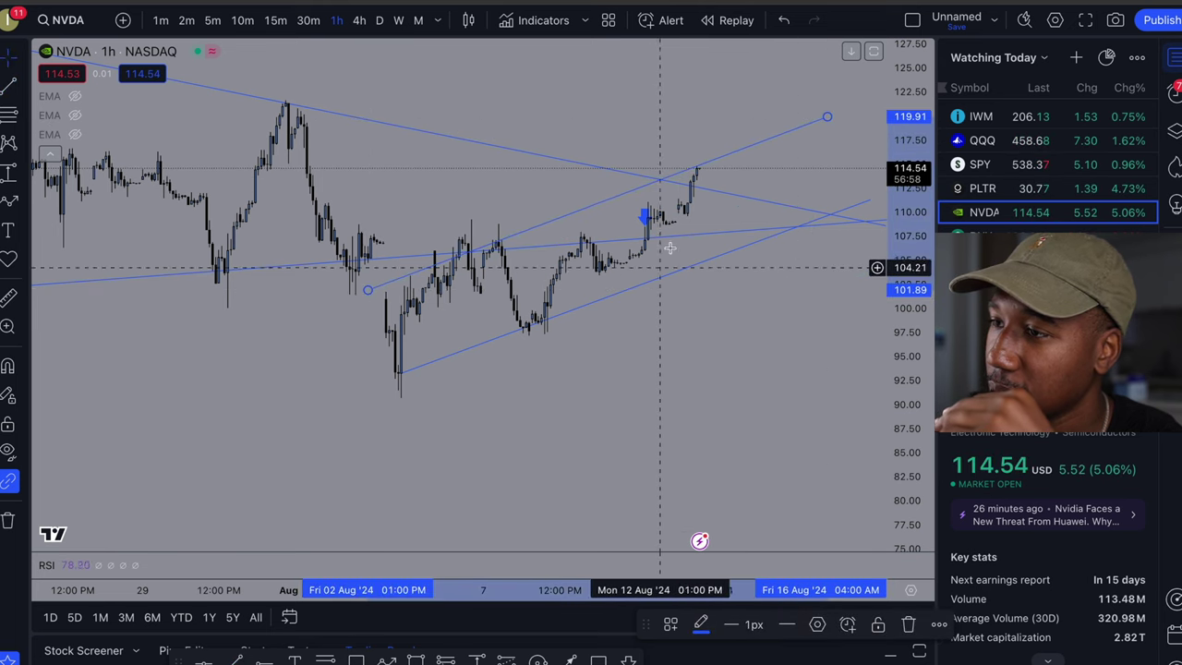
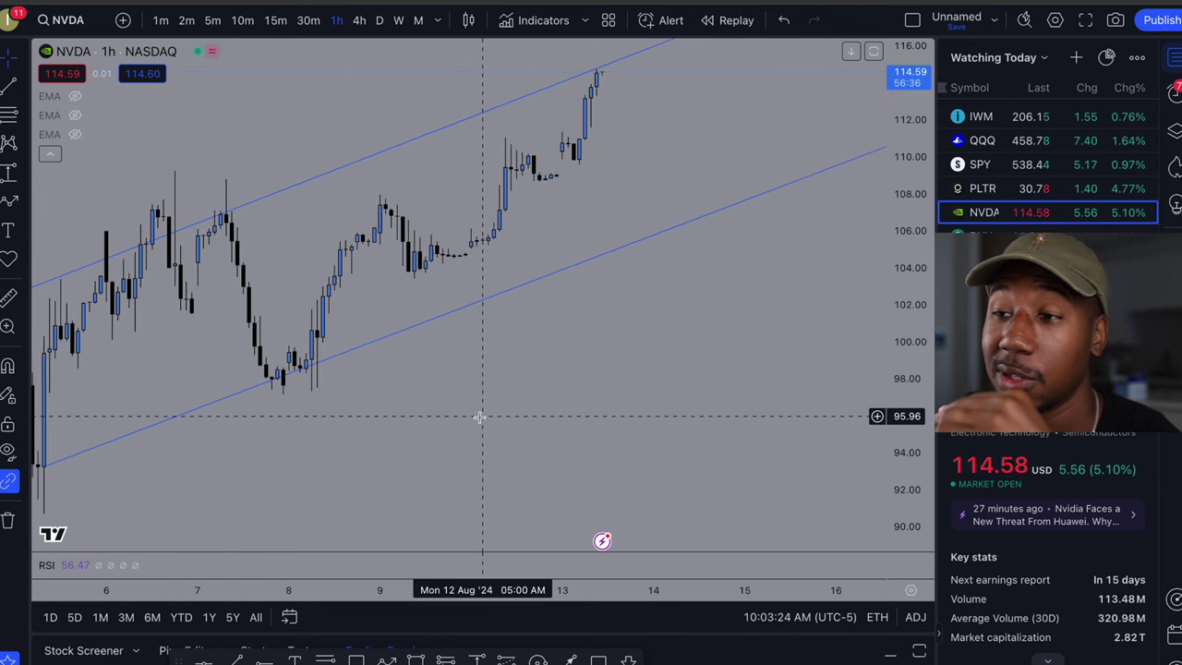
Step: Place a horizontal ray at 98.95 near the 7 August swing low on the lower channel line
drag(442, 417, 430, 427)
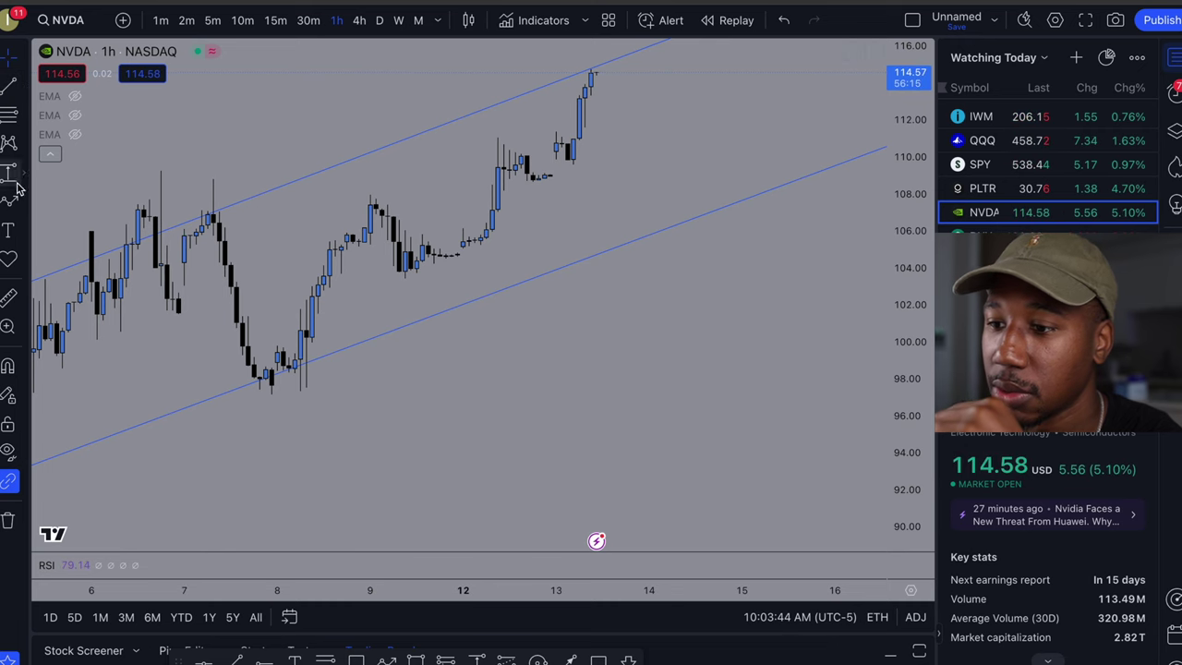
click(266, 362)
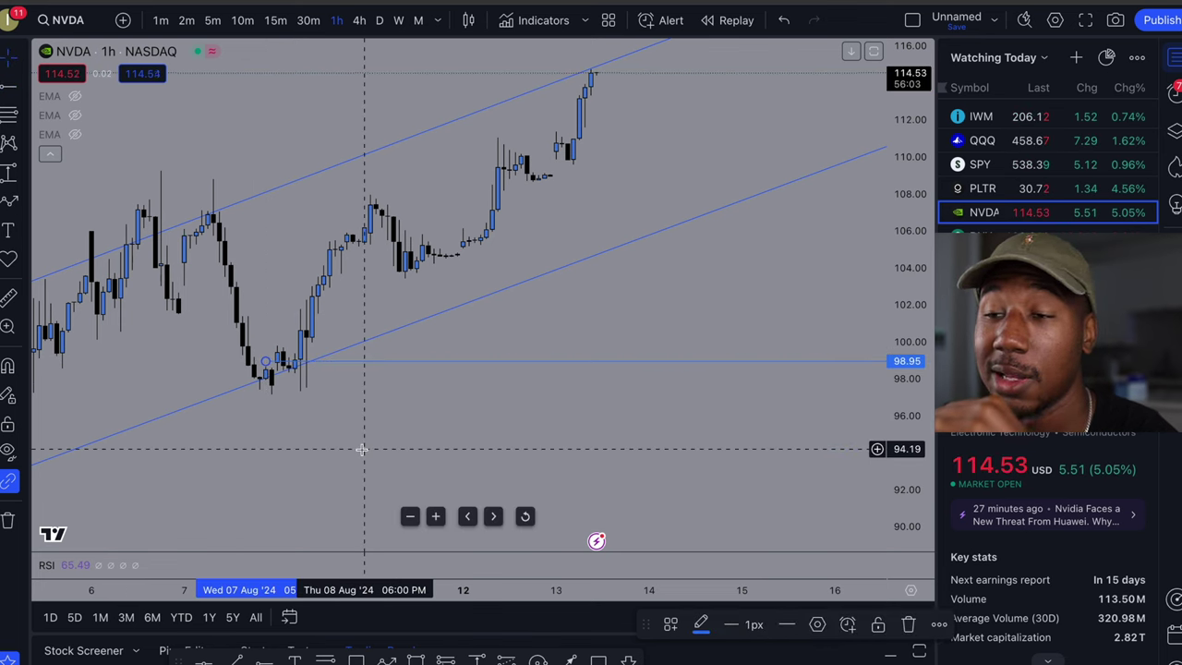
click(9, 177)
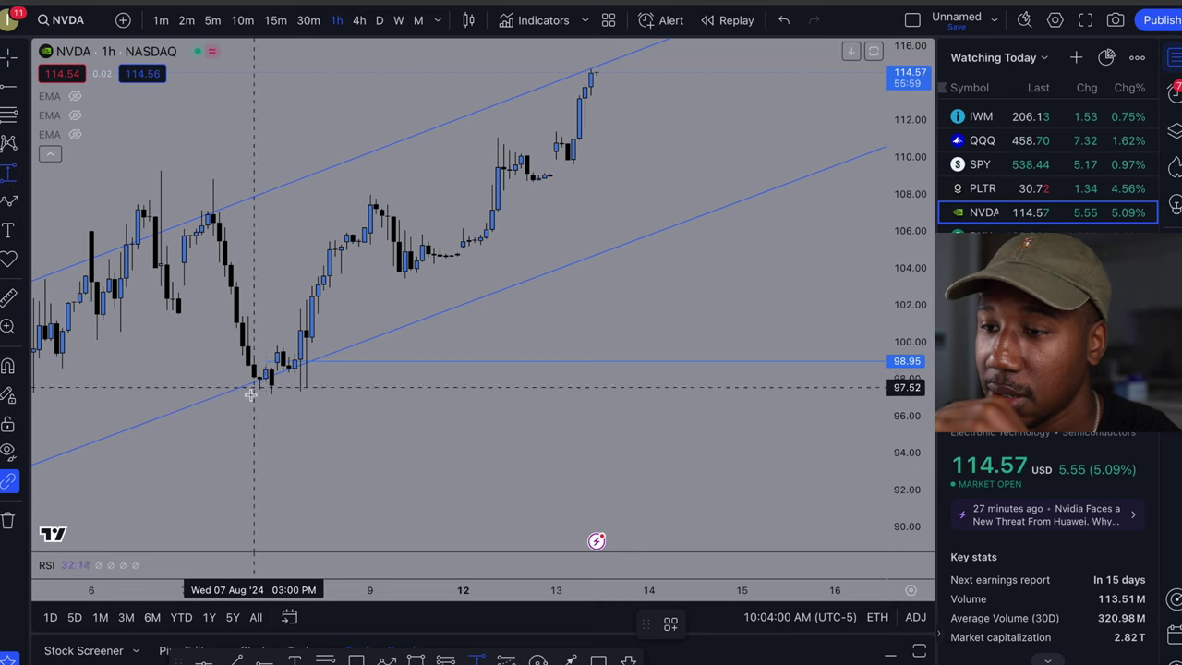
scroll(422, 395, down, 3)
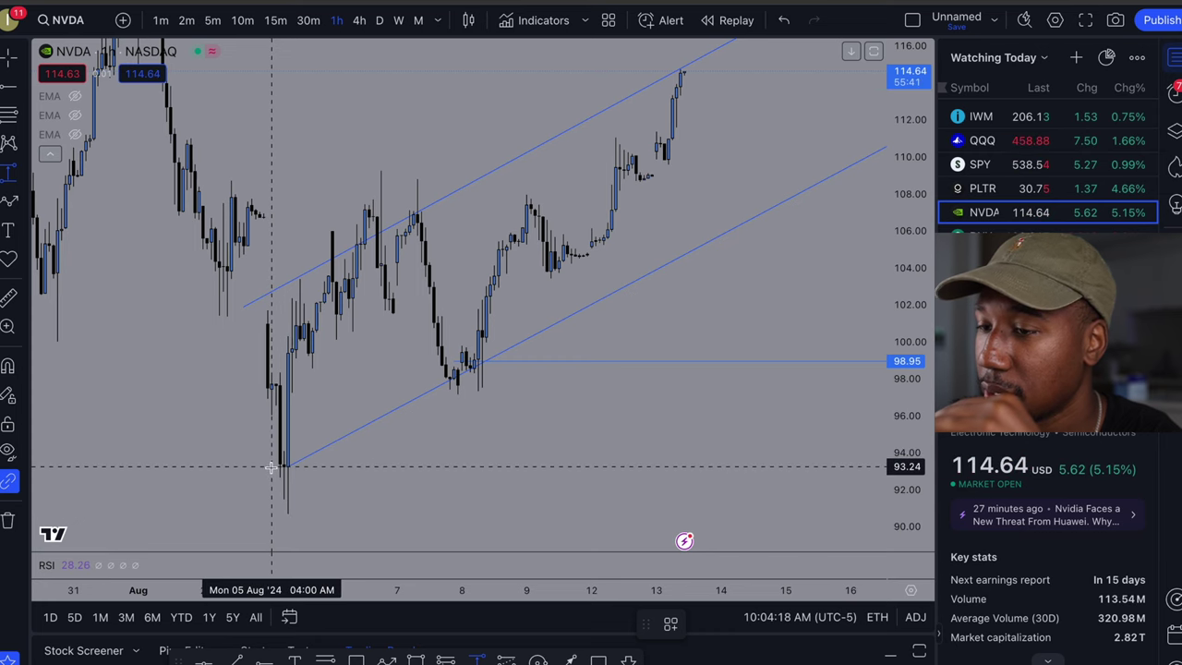
scroll(523, 437, up, 3)
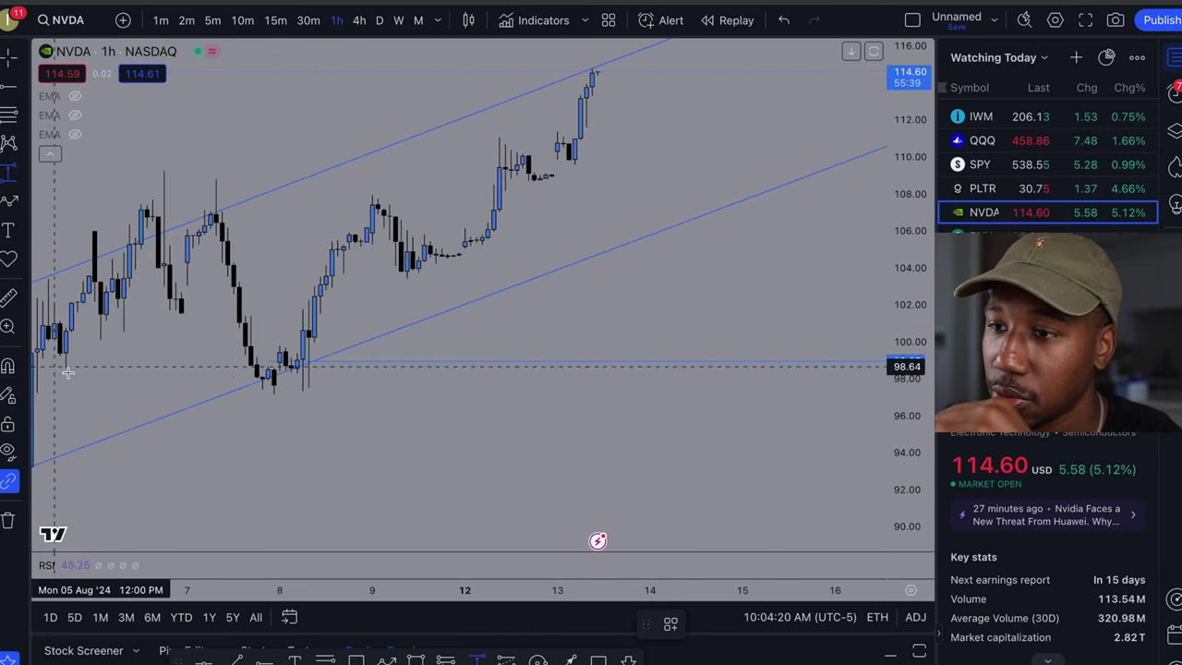
scroll(573, 264, up, 1)
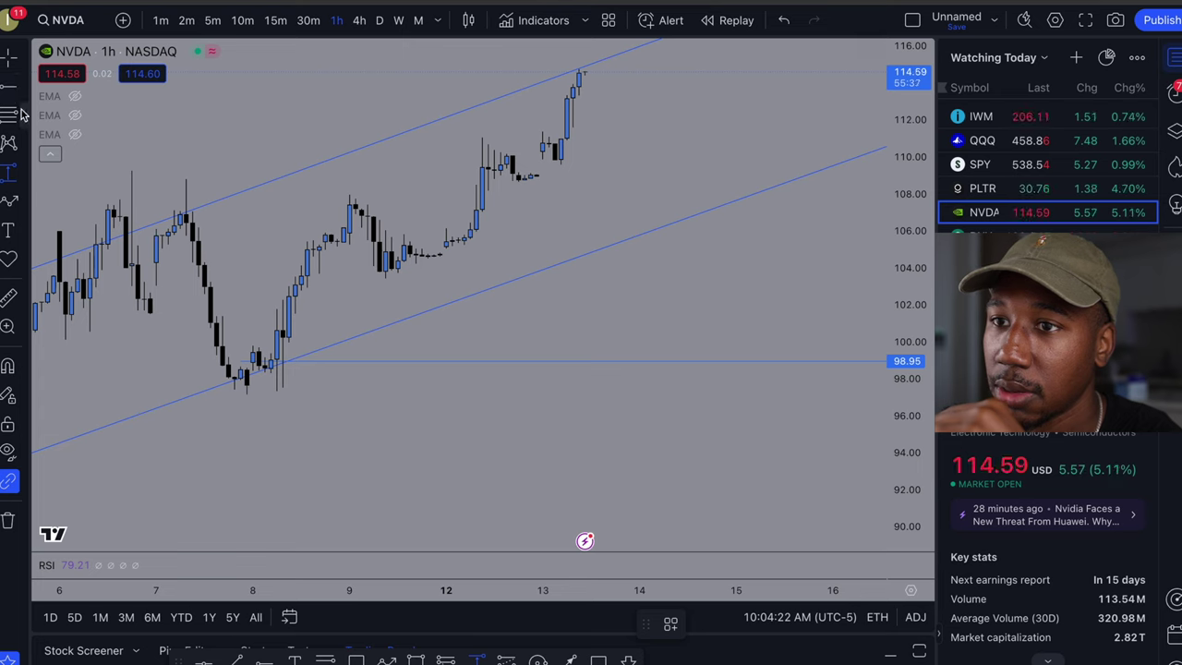
click(9, 208)
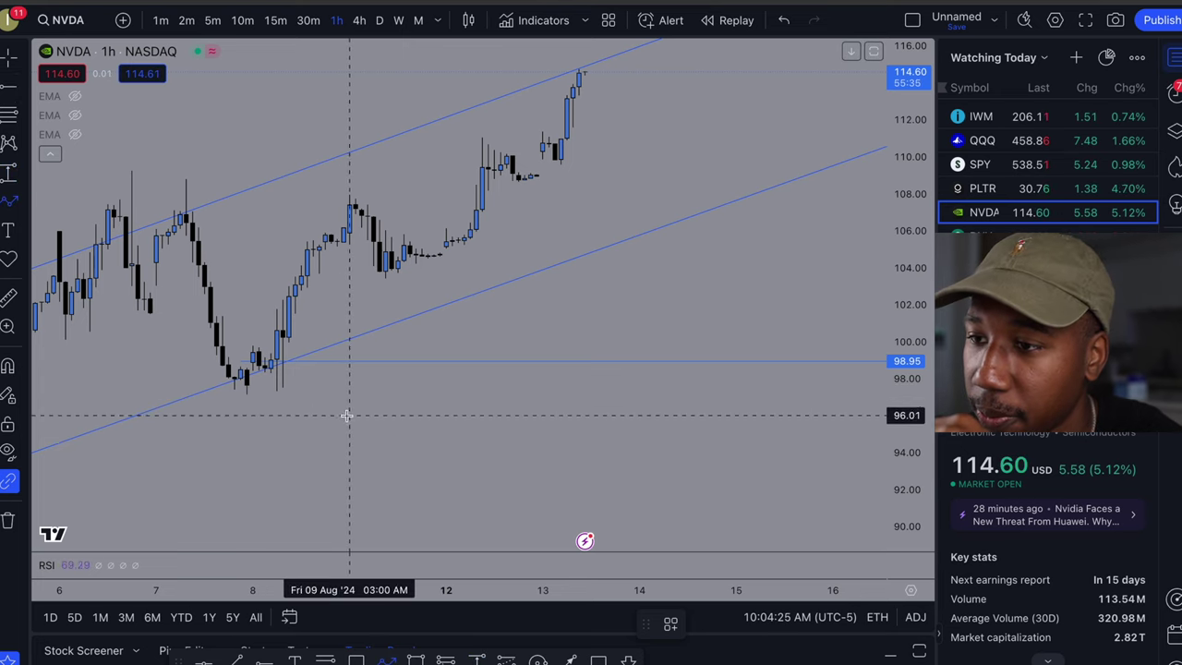
Step: Change the color of the horizontal ray at 98.95 to green
click(299, 360)
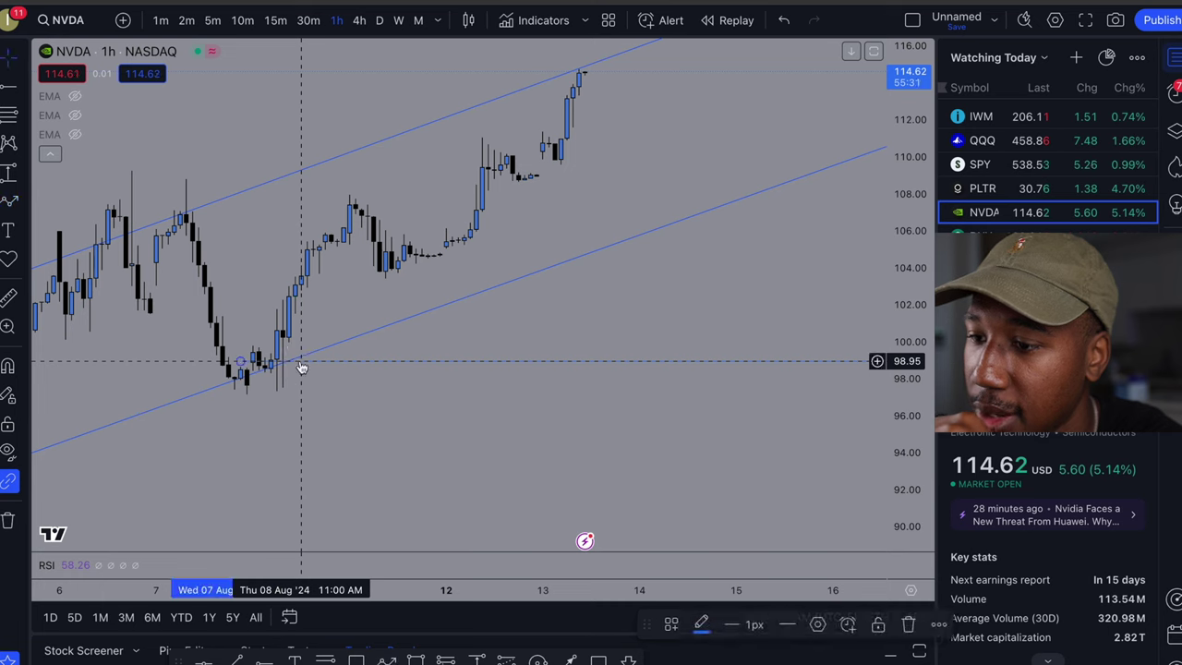
click(701, 624)
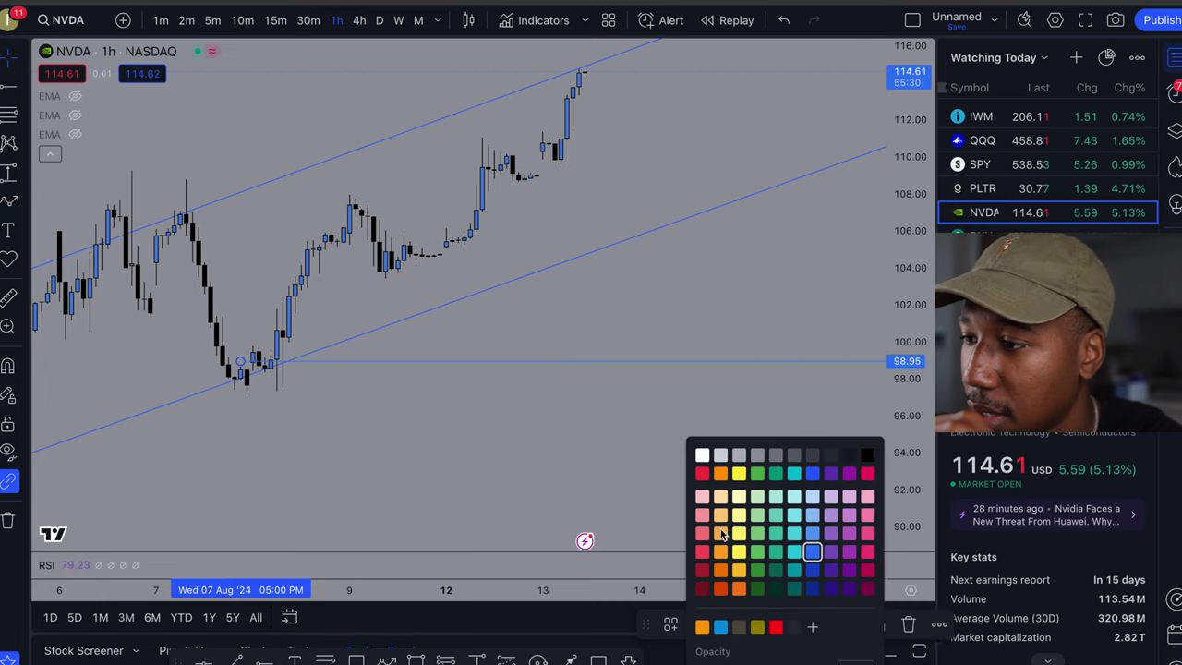
click(758, 475)
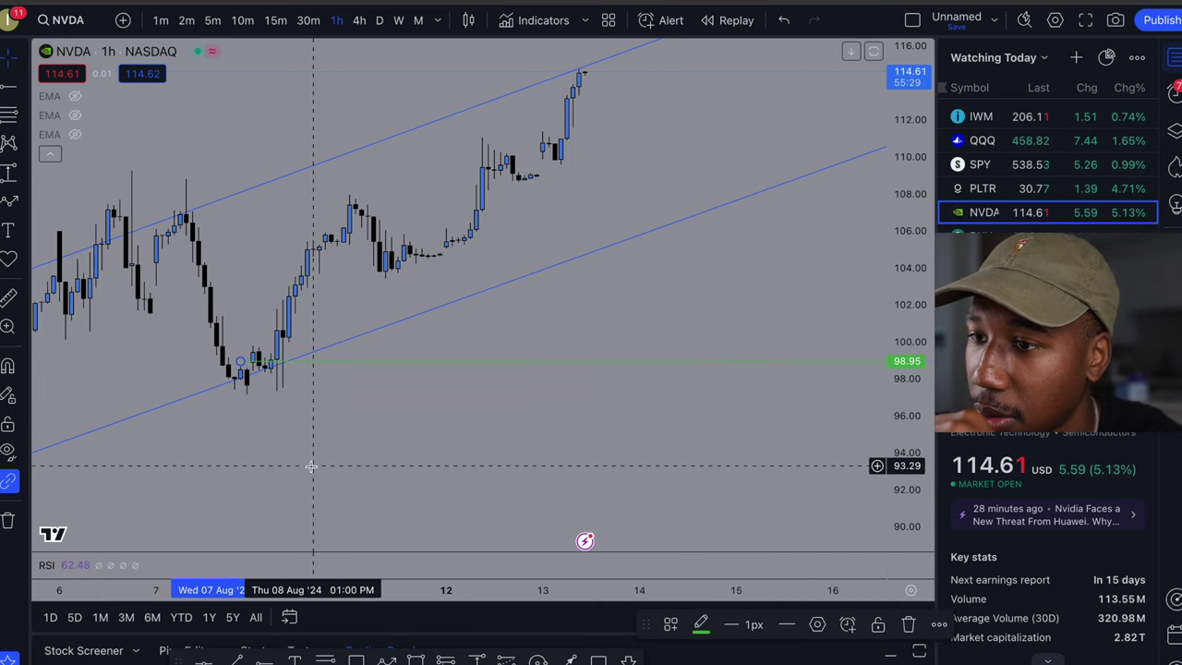
Step: Change the color of the green horizontal ray at 98.95 to black
click(362, 365)
click(700, 626)
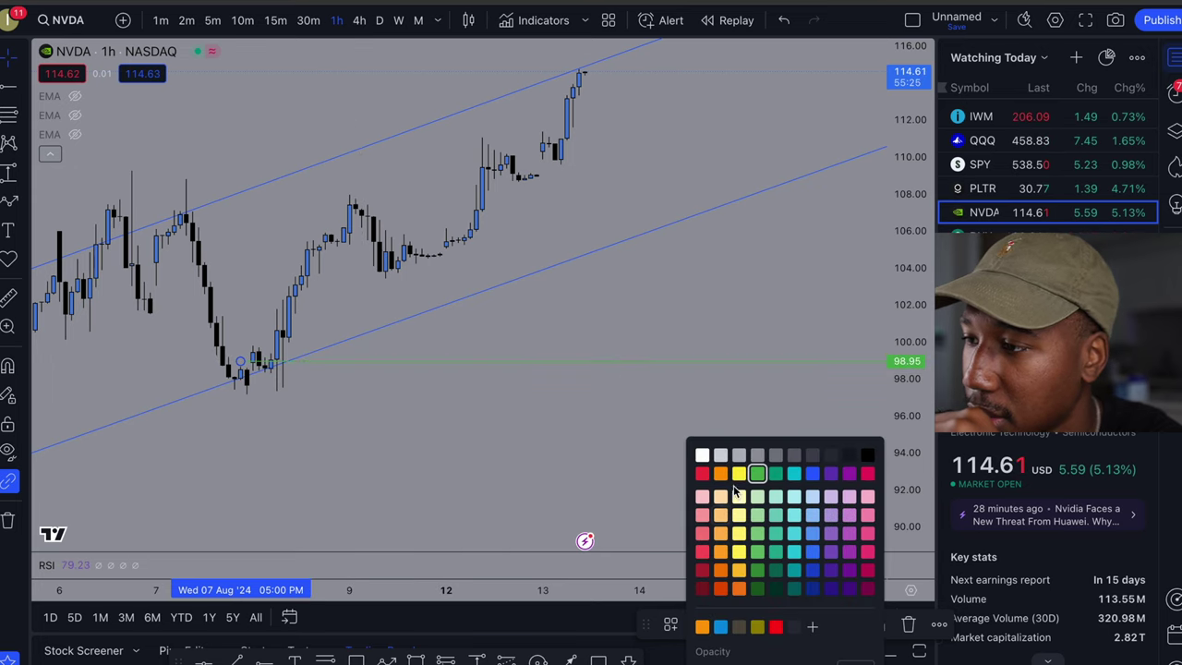
click(867, 454)
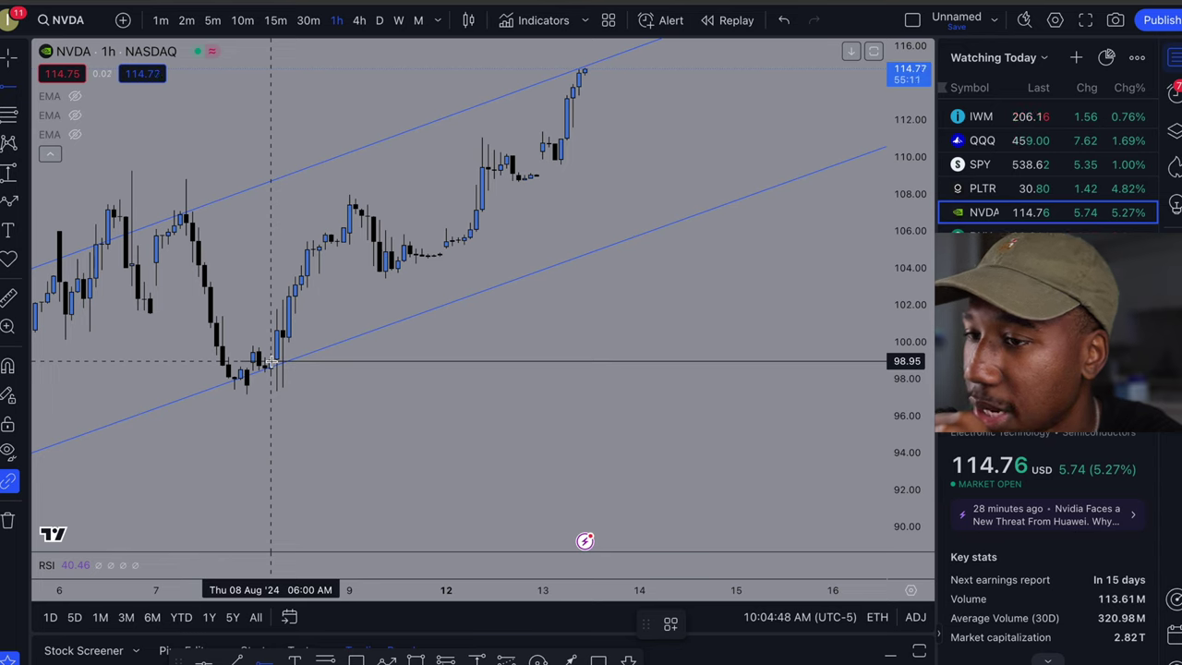
Step: Place a horizontal ray at 95.96 below the black ray, starting on 8 August, and color it blue
click(265, 418)
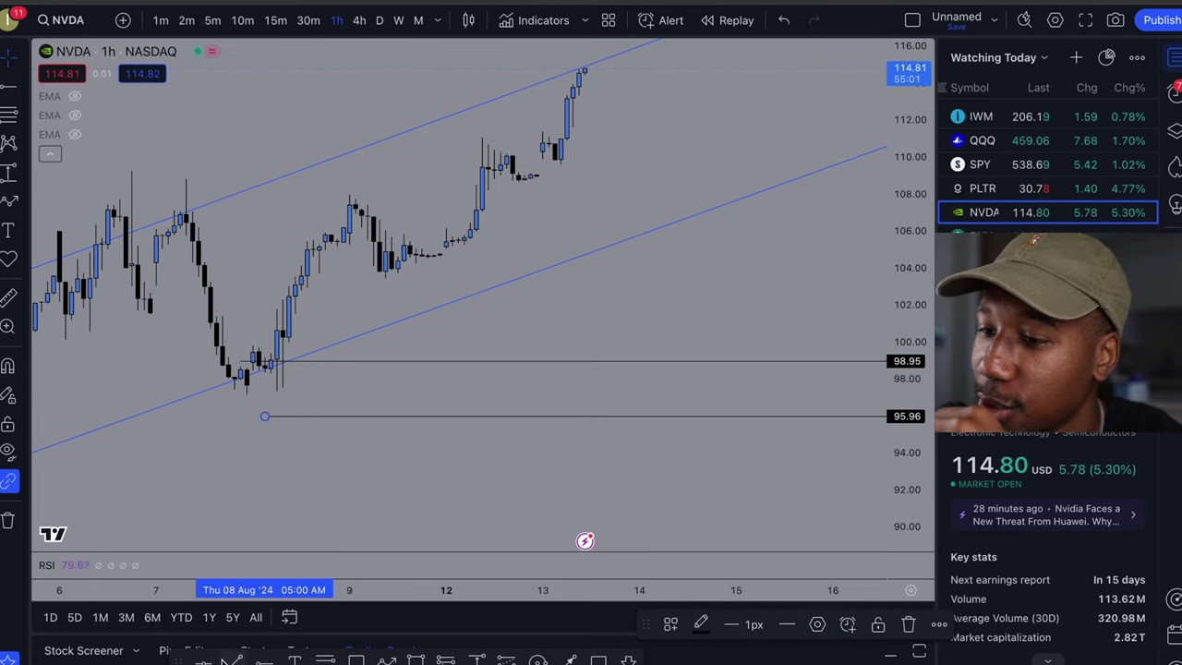
click(701, 628)
click(810, 473)
click(429, 448)
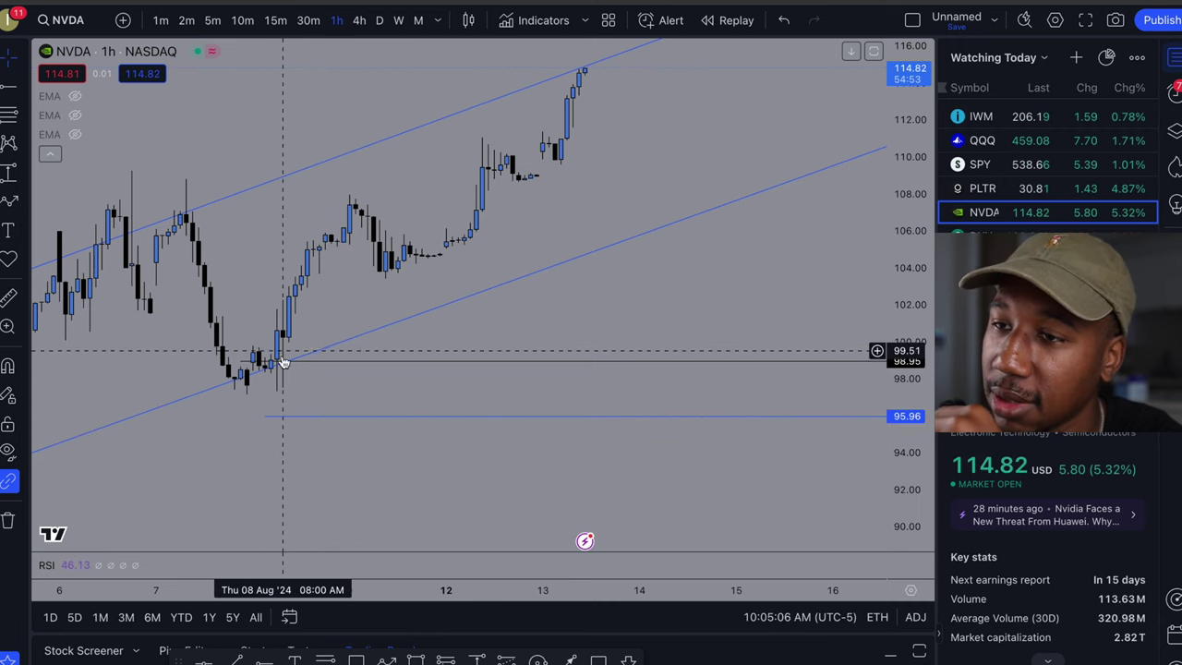
Step: Draw an arrow path from the 95.96 ray on 8 August up to about 104 on 9 August, and place a horizontal ray at 104.09 from its tip
click(7, 204)
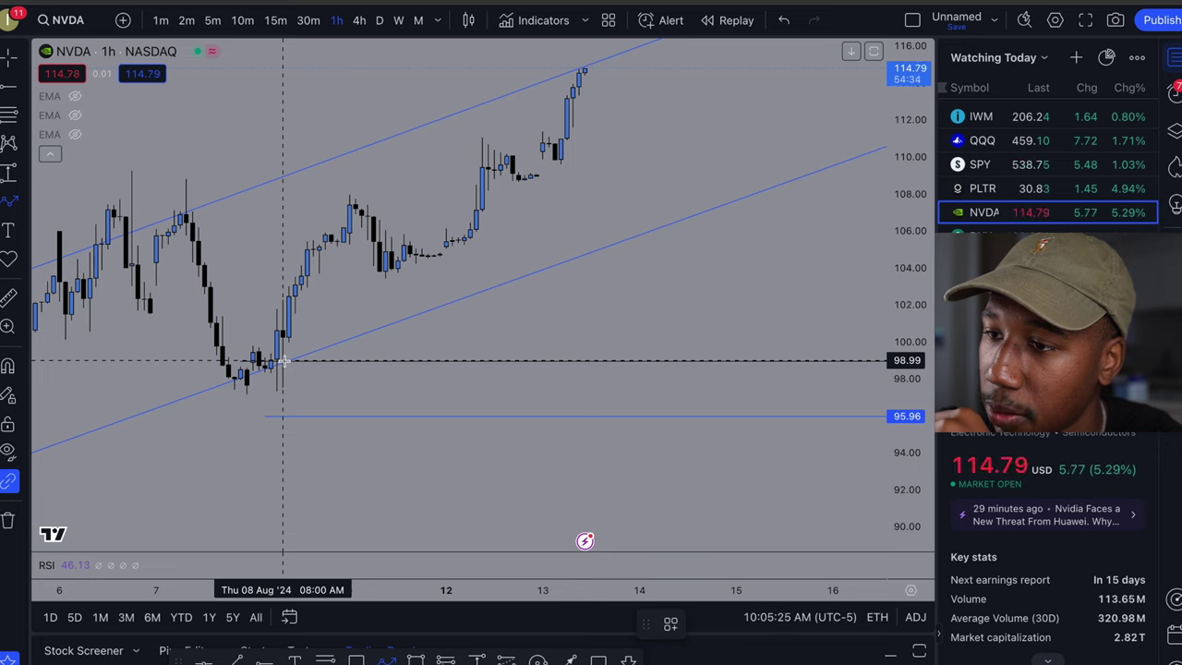
click(283, 362)
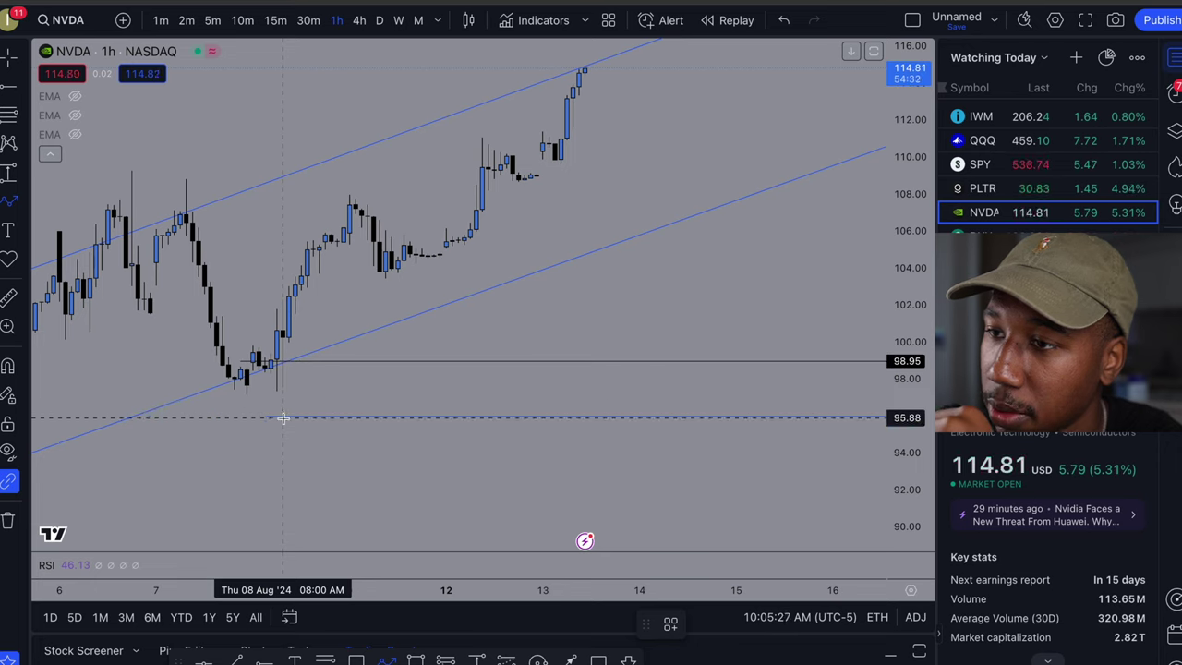
click(284, 419)
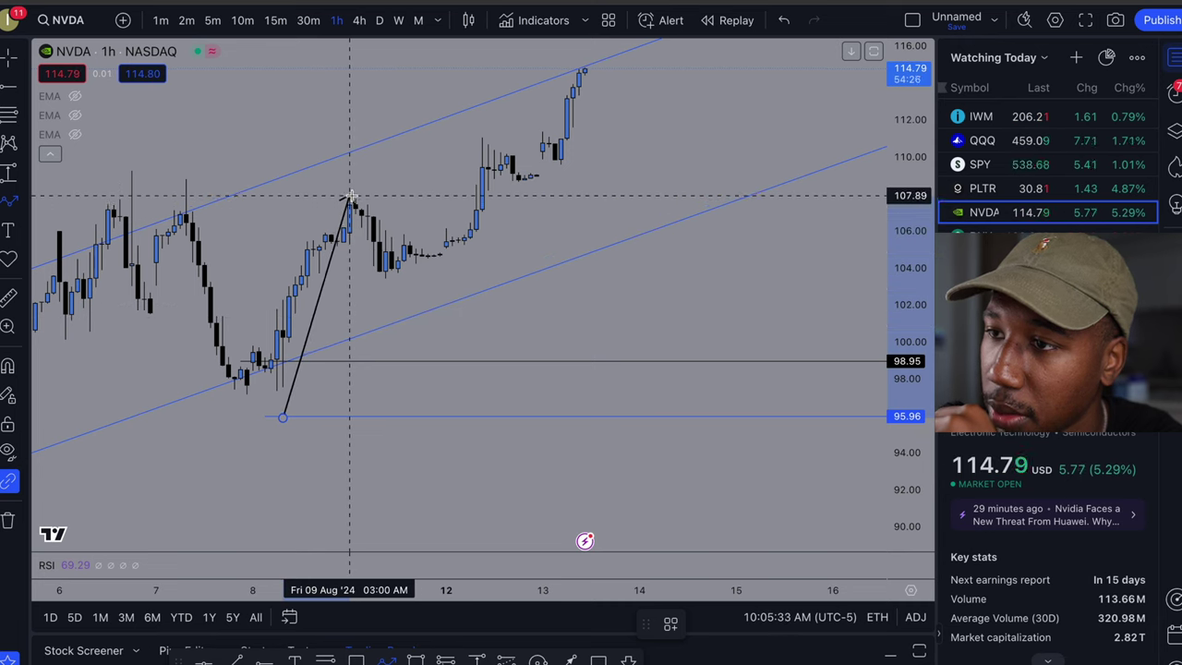
click(349, 265)
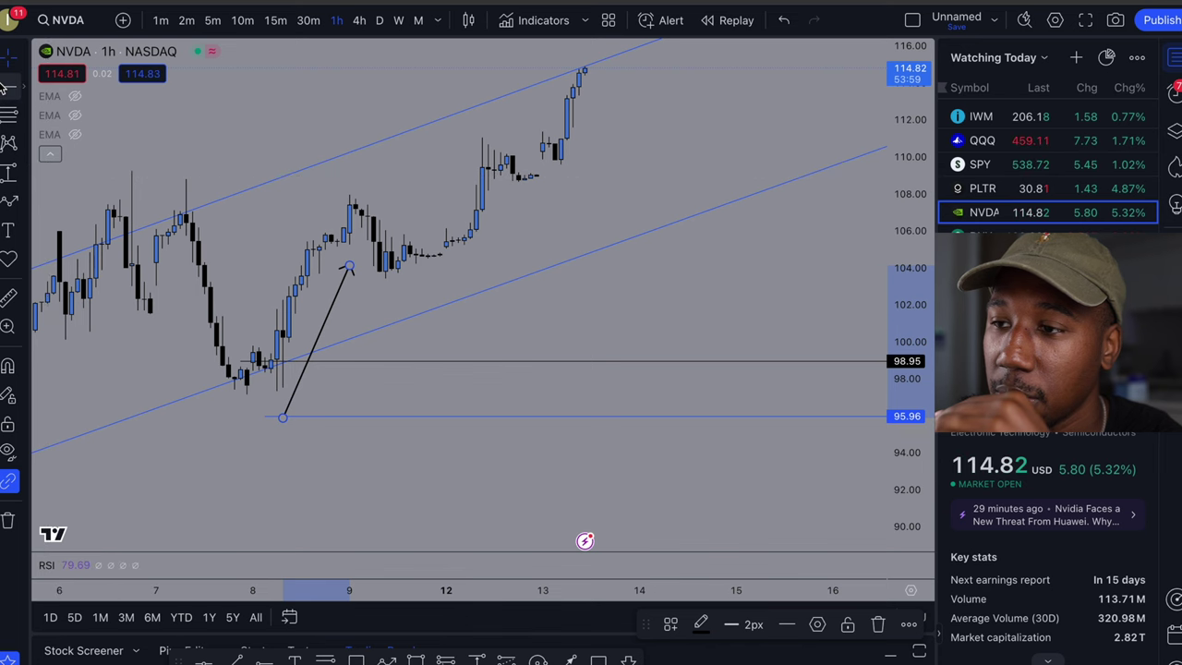
click(349, 266)
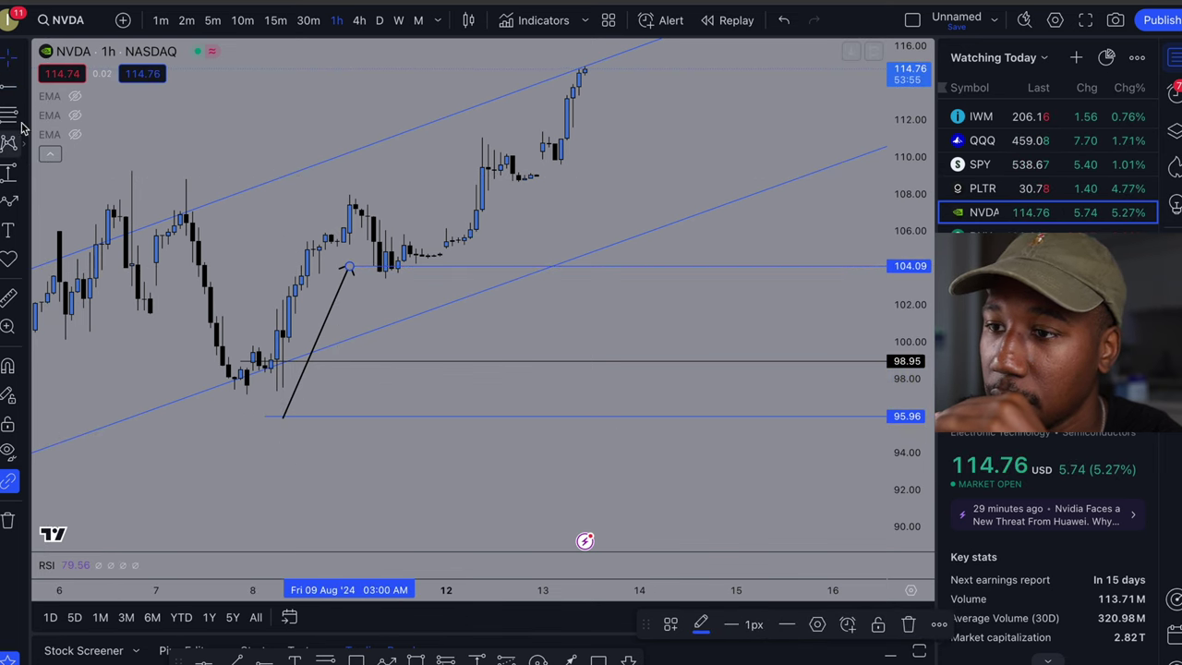
Step: Add a price range measurement beside the arrow, from the black 98.95 ray up to the 104.09 ray
click(12, 176)
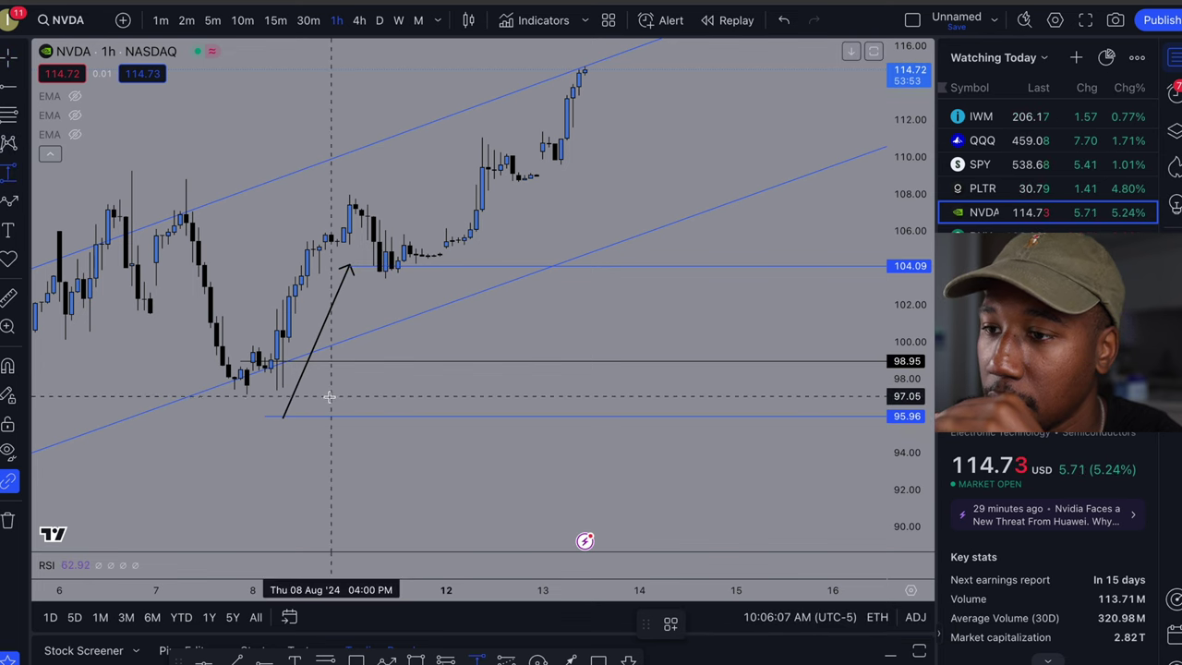
click(284, 417)
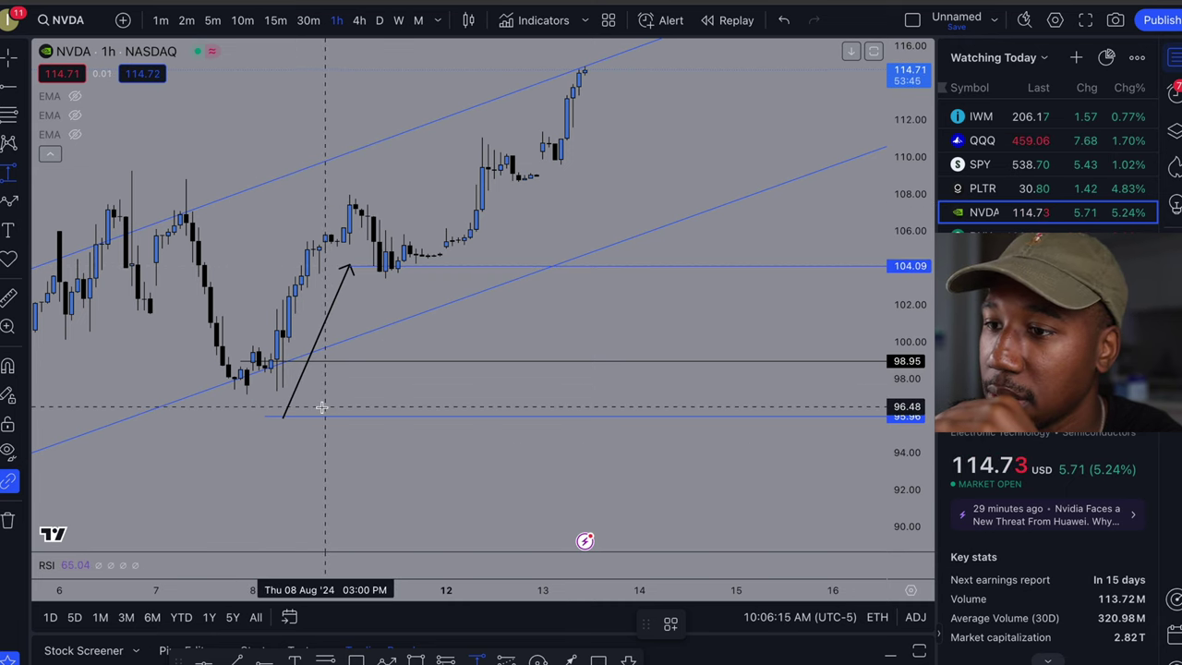
click(328, 360)
click(343, 267)
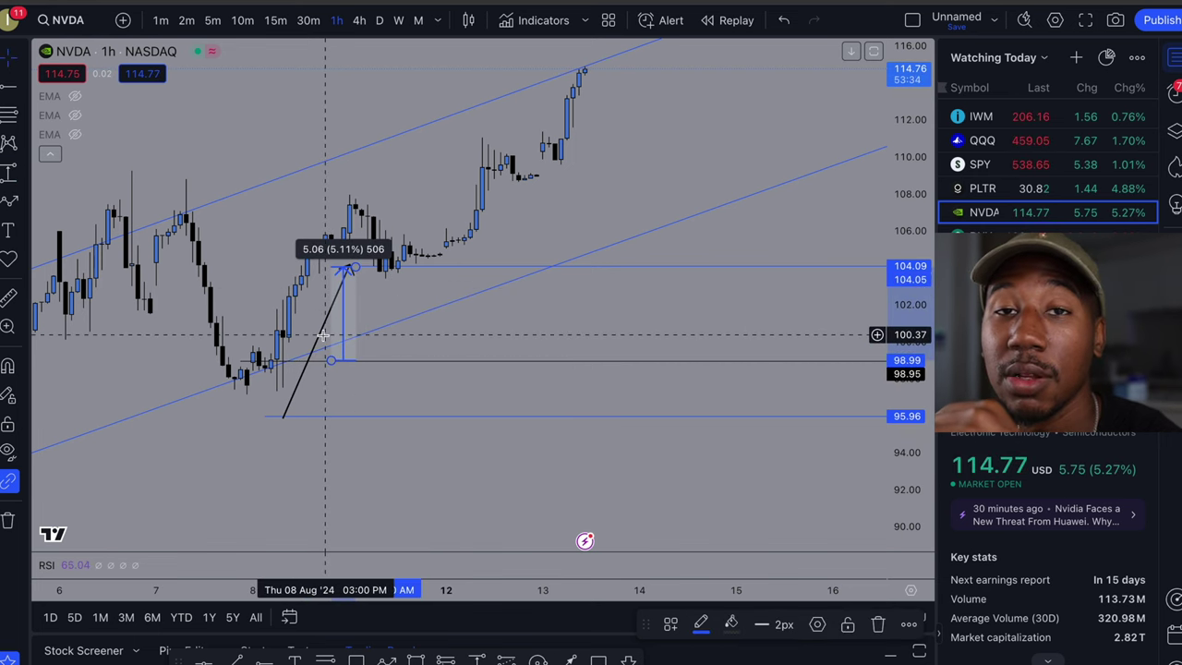